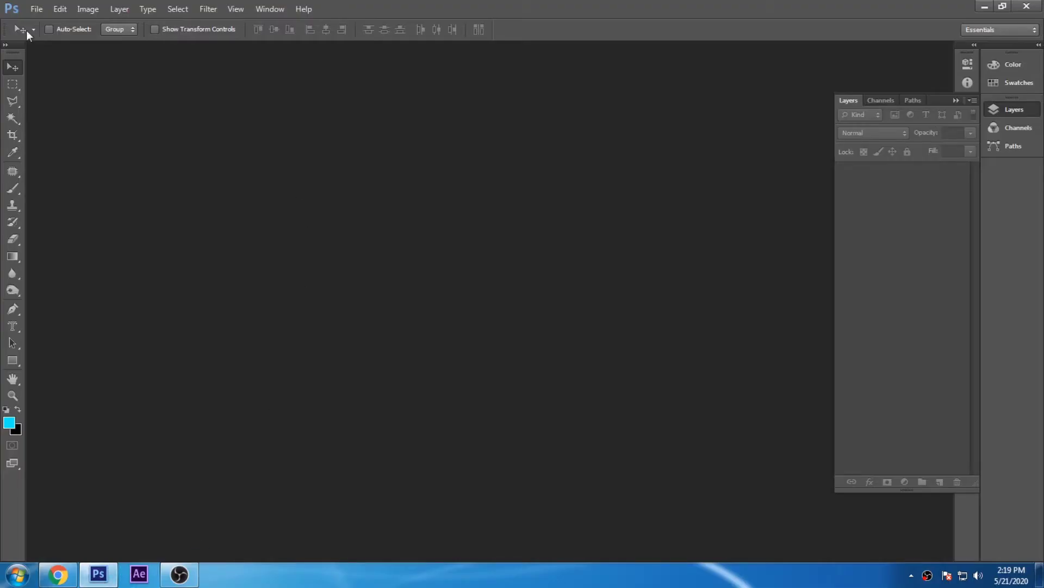
Open sa.jpg and sanober.psd together from the demo folder via File > Open.
left_click(37, 9)
left_click(49, 33)
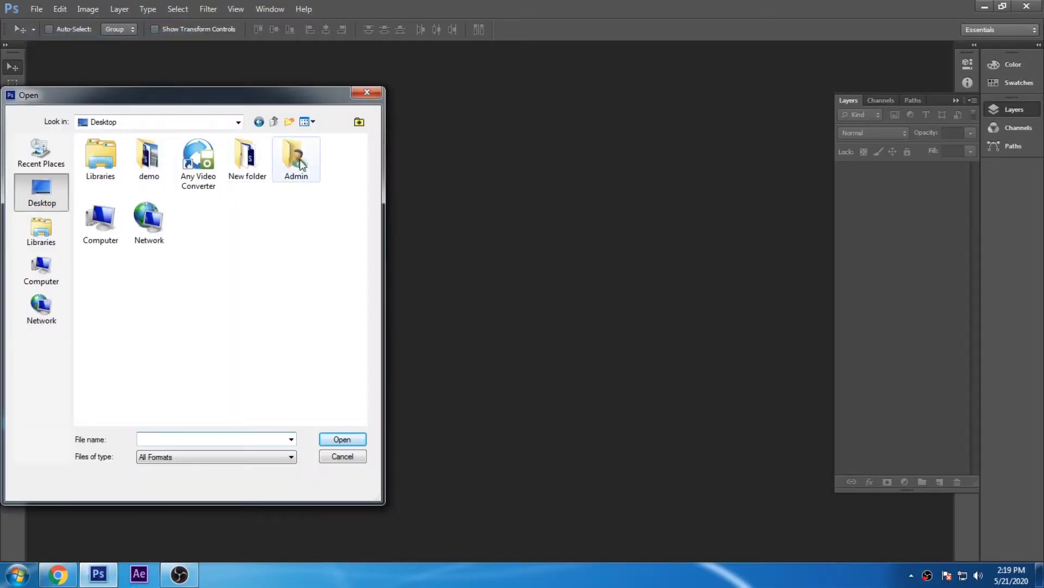
double_click(148, 158)
left_click_drag(244, 239, 79, 139)
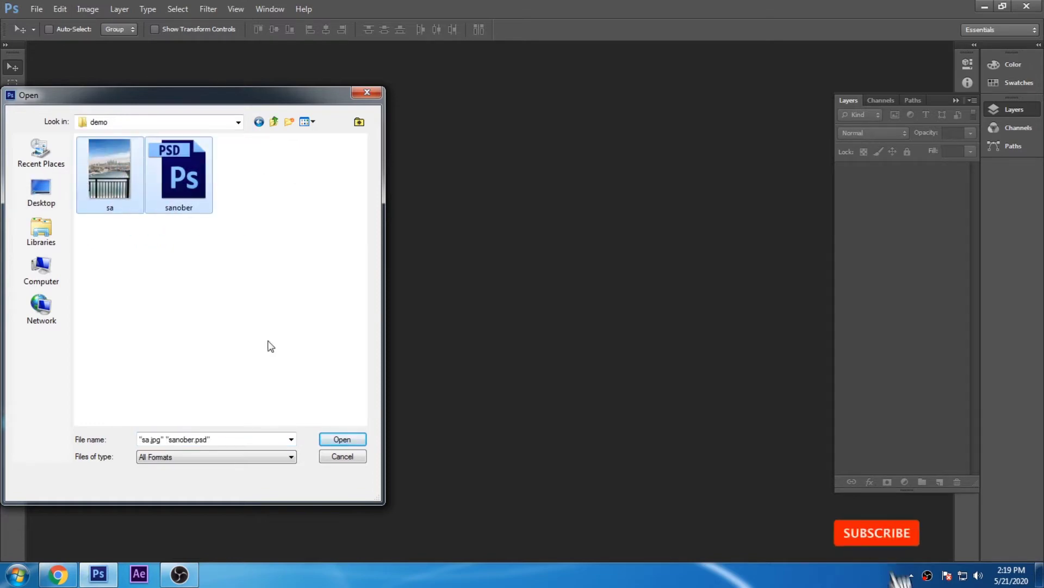
left_click(343, 439)
Drag the cut-out man from sanober.psd onto the sa.jpg balcony photo as a new layer.
left_click_drag(215, 39, 136, 192)
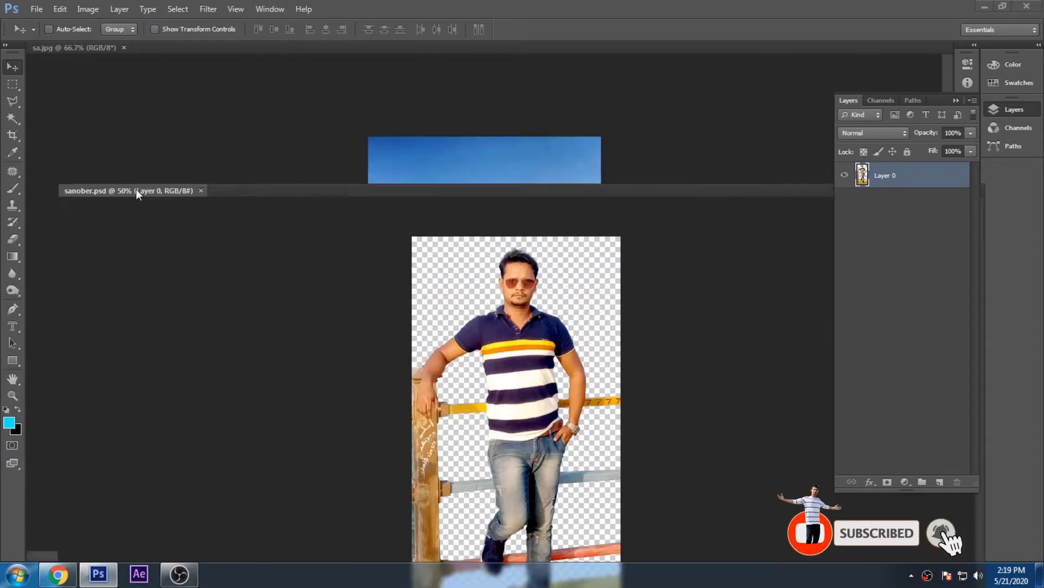
left_click_drag(163, 318, 451, 261)
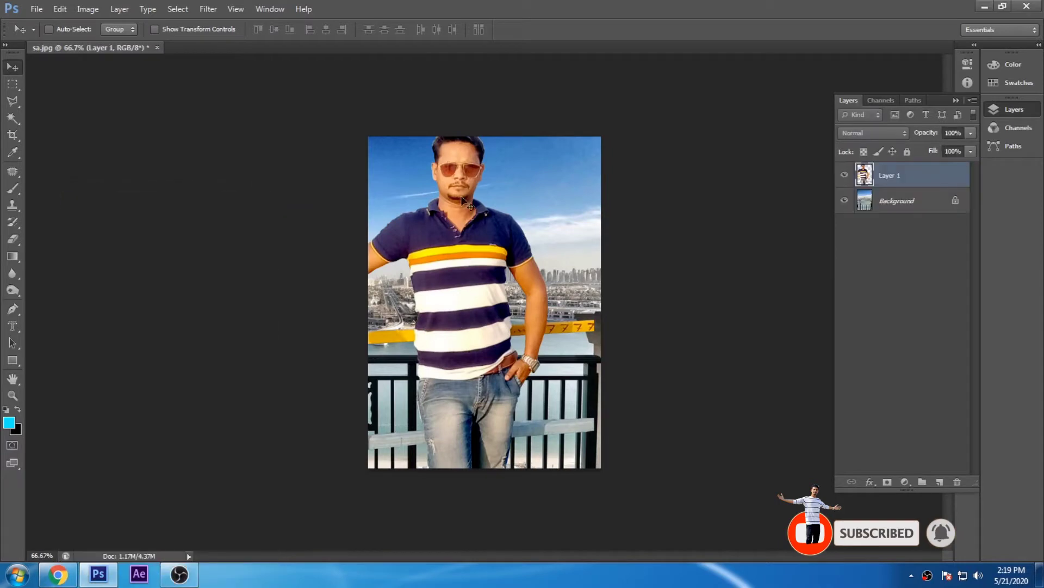
left_click_drag(466, 202, 516, 231)
Free-transform the man smaller and lower him in front of the railing.
key("ctrl+t")
mouse_move(607, 172)
left_mouse_down()
mouse_move(596, 236)
mouse_move(569, 225)
left_mouse_up()
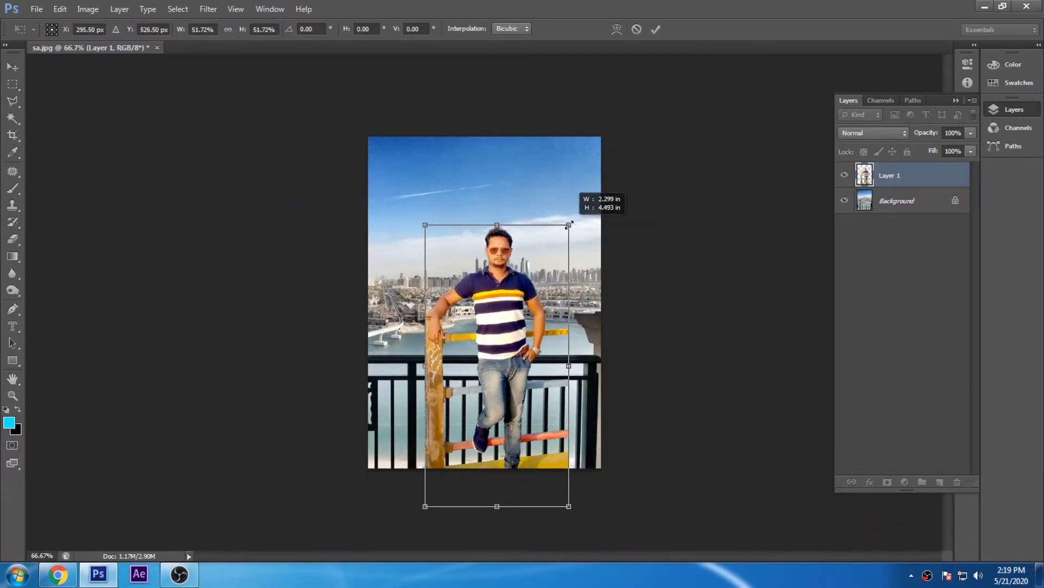
left_click_drag(531, 281, 523, 326)
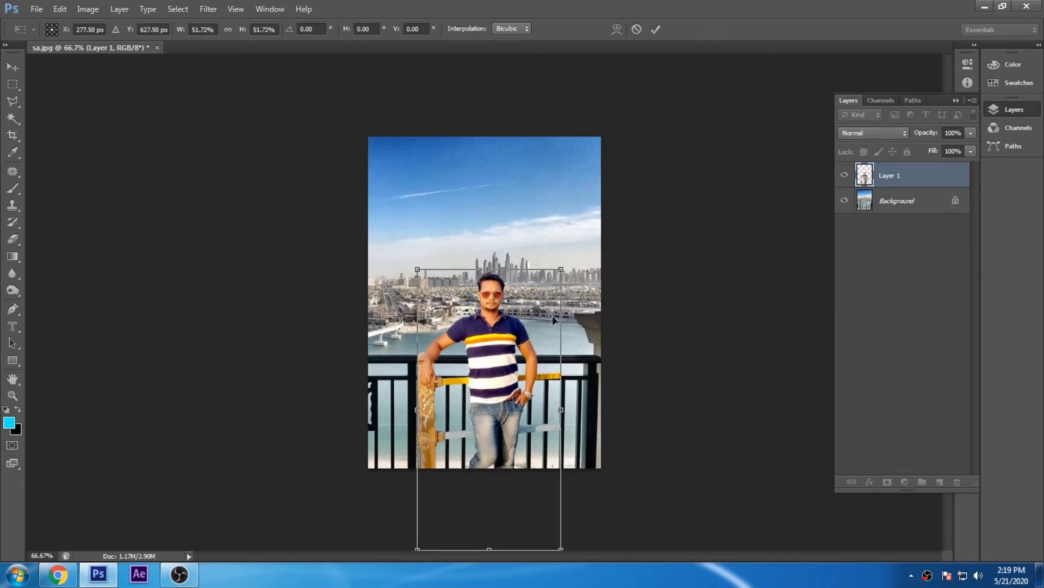
key("Return")
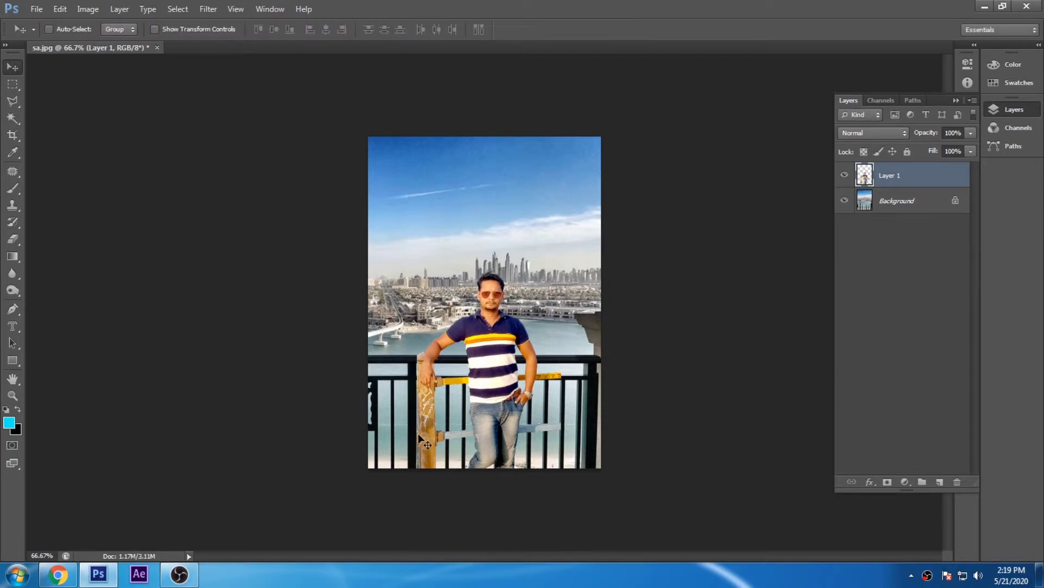
Zoom in and start a pen path from the shirt edge over the railing to the fingers.
left_click(462, 404)
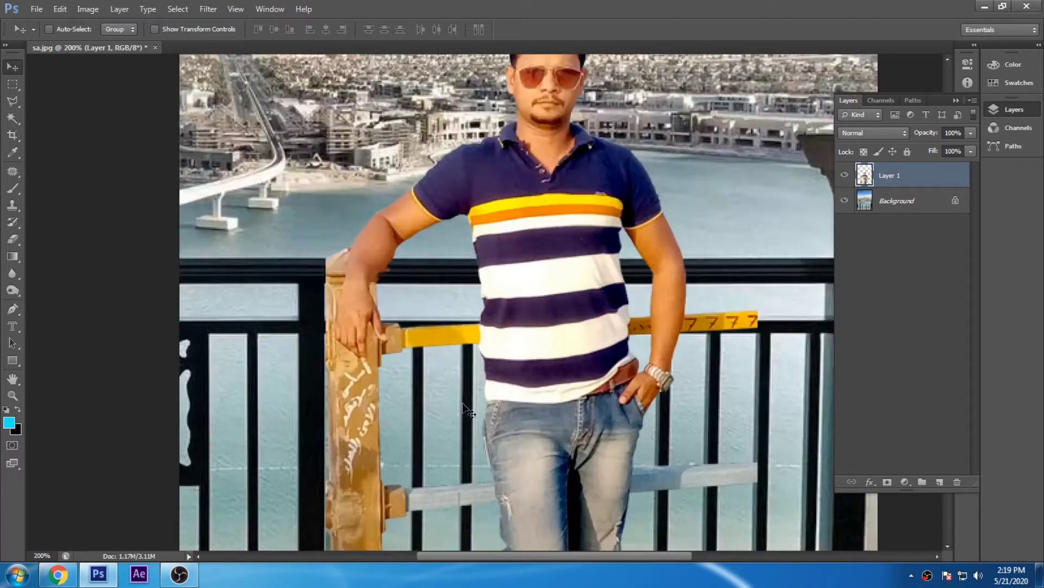
left_click(12, 308)
scroll(484, 360, "up", 1)
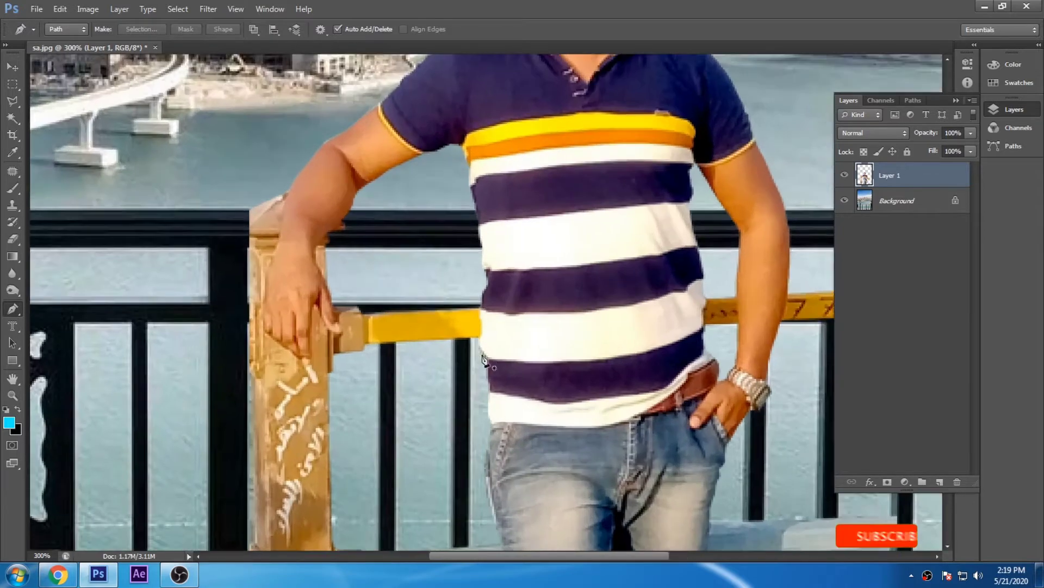
left_click(483, 353)
left_click(481, 328)
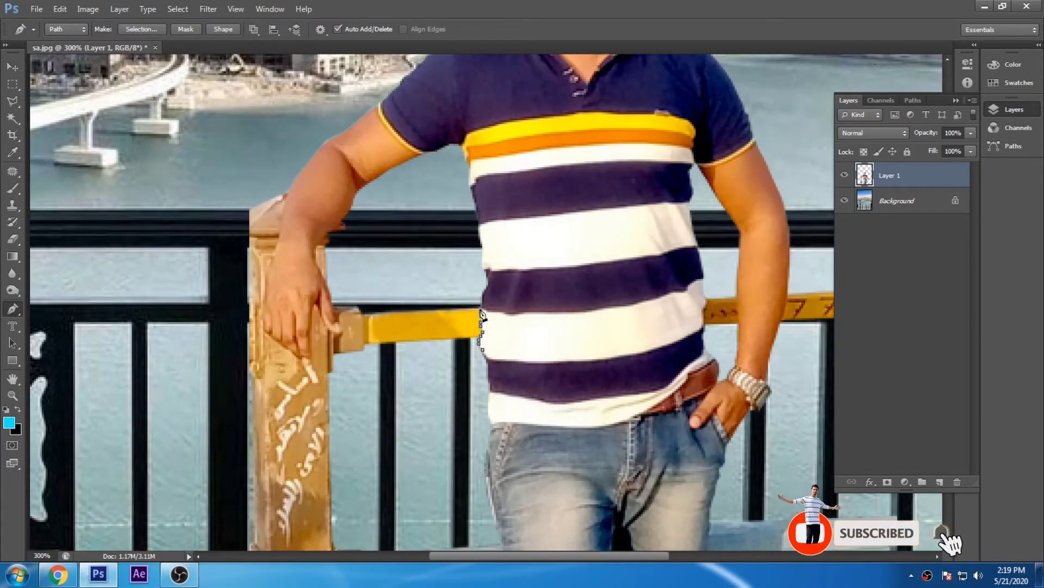
left_click(459, 283)
left_click(420, 275)
left_click(393, 278)
left_click(379, 279)
left_click(343, 292)
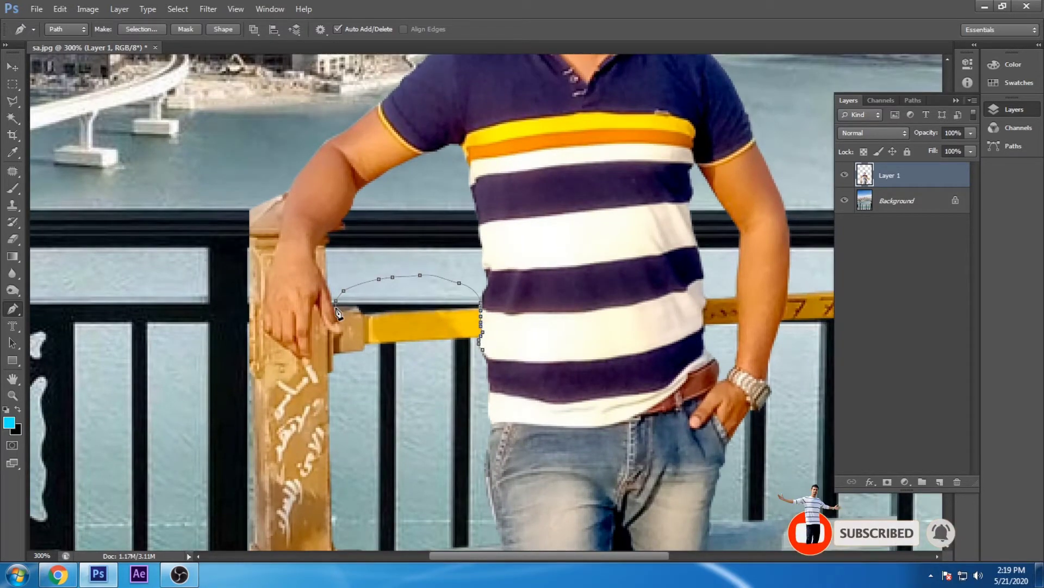
scroll(337, 313, "up", 1)
left_click(337, 328)
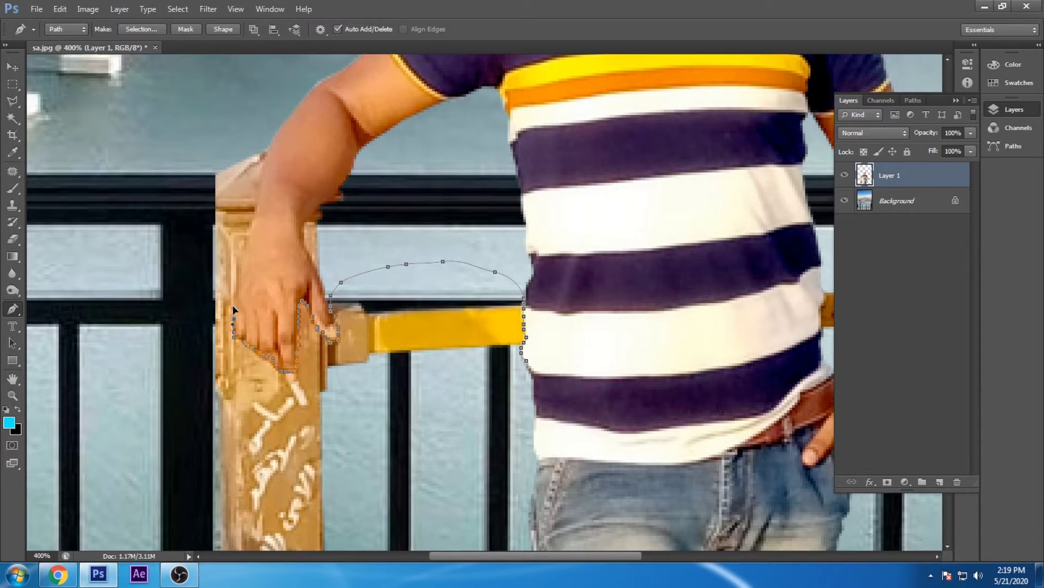
Extend the path up the post and arm, around below the jeans, and close it.
left_click(231, 288)
left_click(245, 243)
left_click(252, 224)
left_click(257, 197)
left_click(266, 154)
scroll(140, 228, "down", 5)
left_click(170, 368)
scroll(196, 340, "down", 1)
scroll(196, 340, "down", 1)
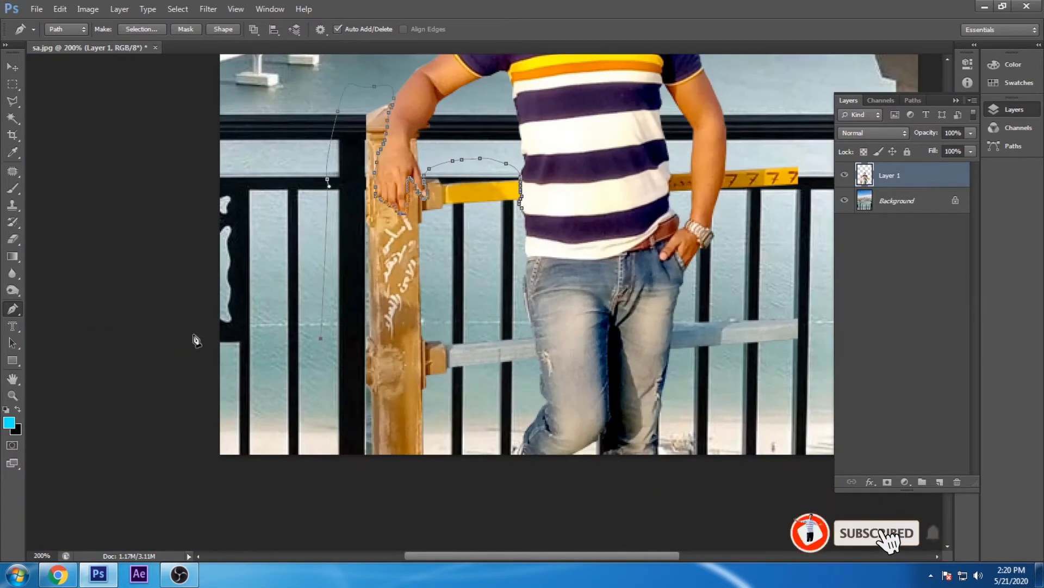
left_click(314, 517)
left_click(415, 515)
left_click(447, 462)
left_click(477, 402)
left_click(494, 345)
left_click(506, 239)
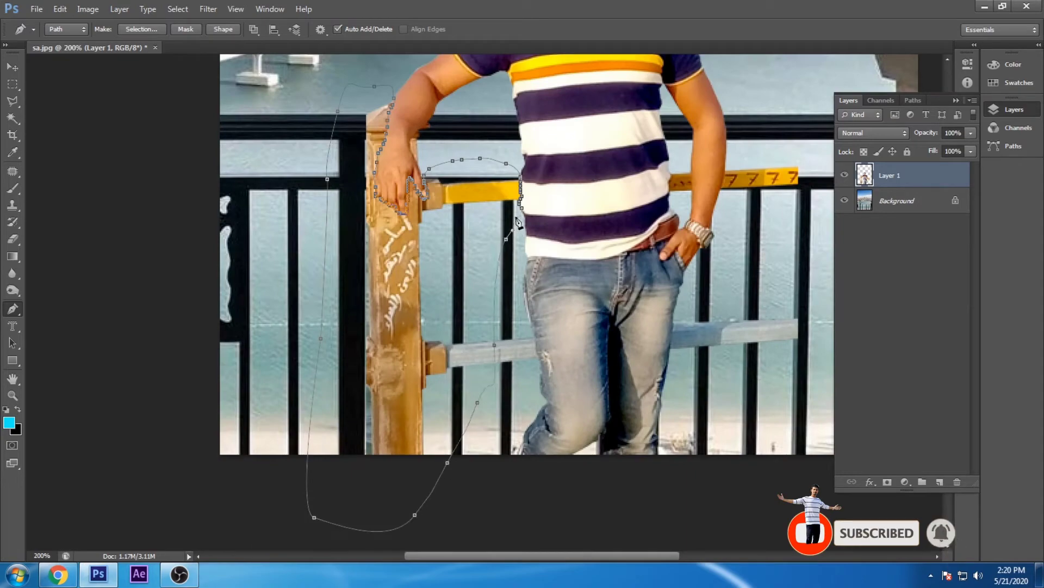
left_click(520, 208)
Convert the path to a selection, delete the wooden post and yellow bar, and deselect.
key("ctrl+Return")
key("Delete")
key("ctrl+d")
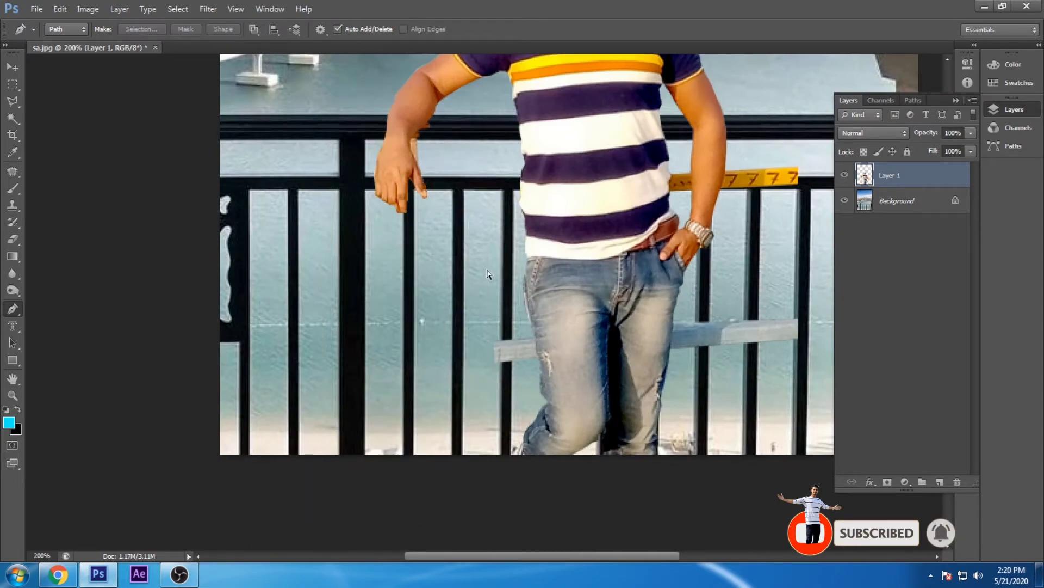
Outline the leftover area beside the man's hand and make it a selection.
left_click(445, 154, "ctrl")
left_click(438, 188)
left_click(420, 193)
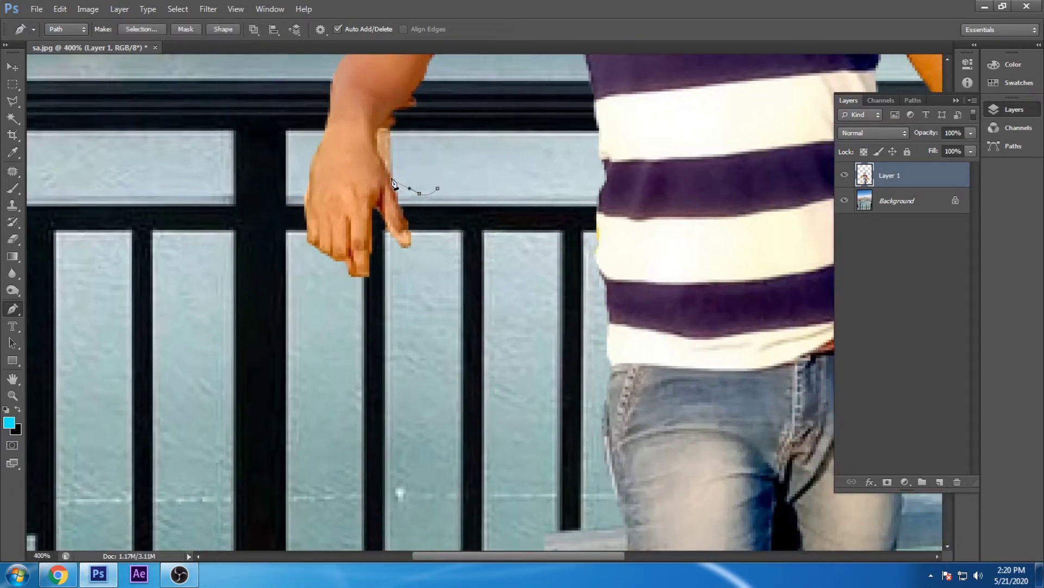
left_click(386, 116)
left_click(445, 86)
left_click(482, 101)
left_click(506, 188)
left_click(438, 189)
key("ctrl+Return")
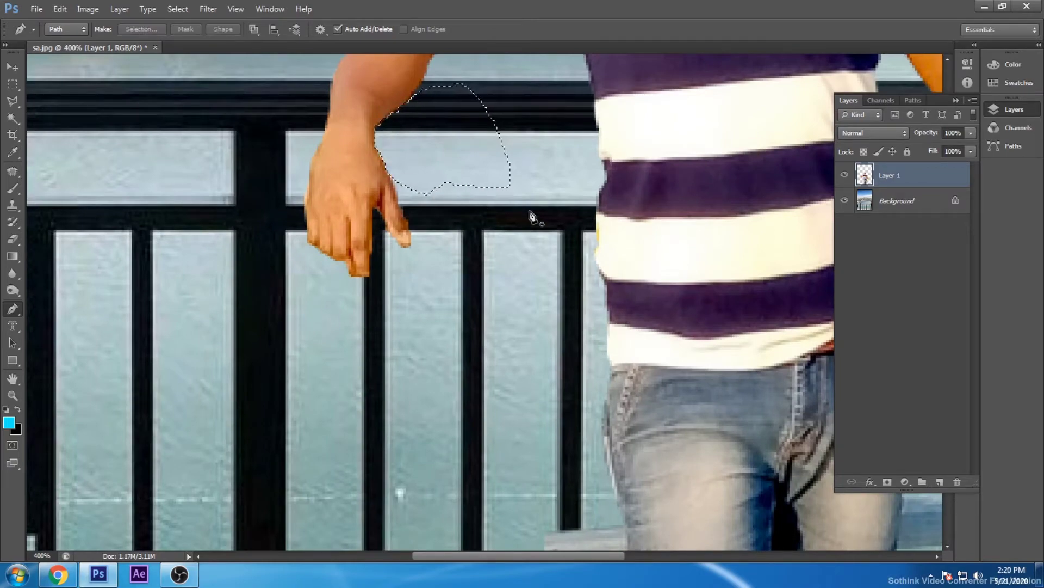
Delete the yellow sign beside the man's right arm.
left_click_drag(686, 247, 147, 215)
left_click(470, 252)
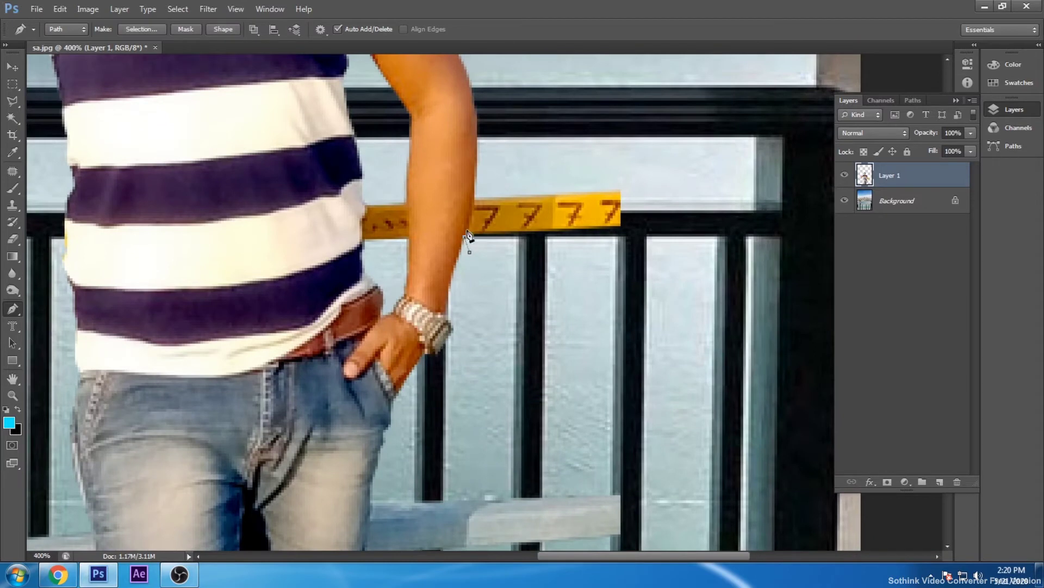
left_click(574, 173)
left_click(661, 173)
left_click(686, 240)
left_click(614, 294)
left_click(470, 251)
key("ctrl+Return")
key("Delete")
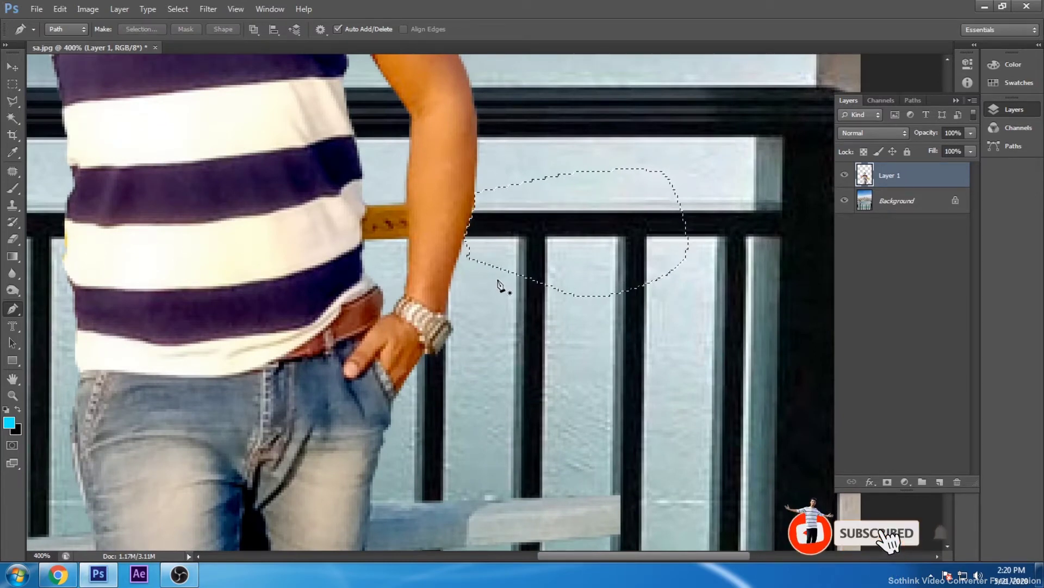
key("ctrl+d")
Delete the remaining yellow sign piece between the arm and shirt.
left_click(407, 199)
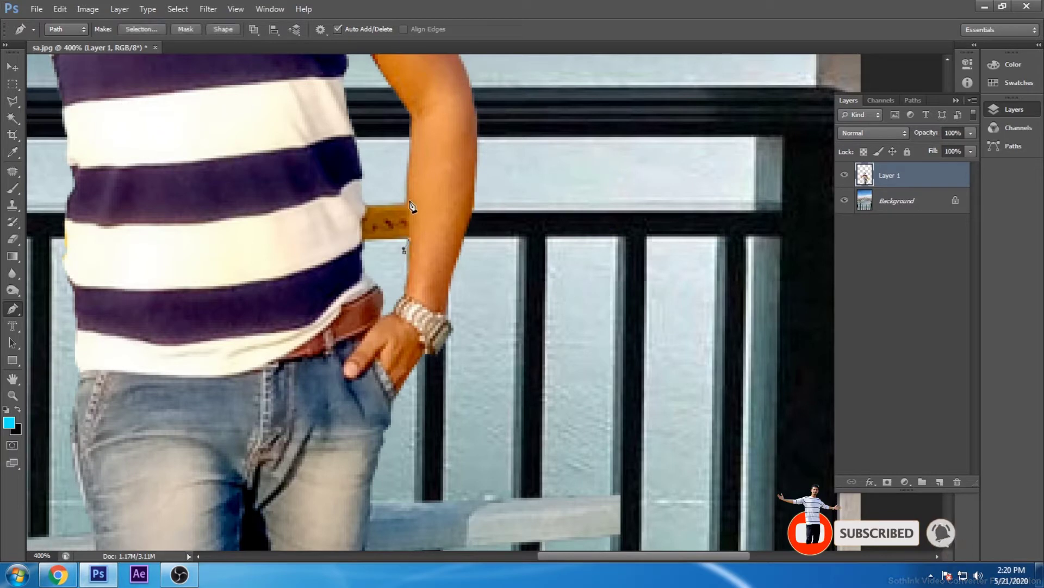
left_click(383, 195)
left_click(404, 254)
key("ctrl+Return")
key("Delete")
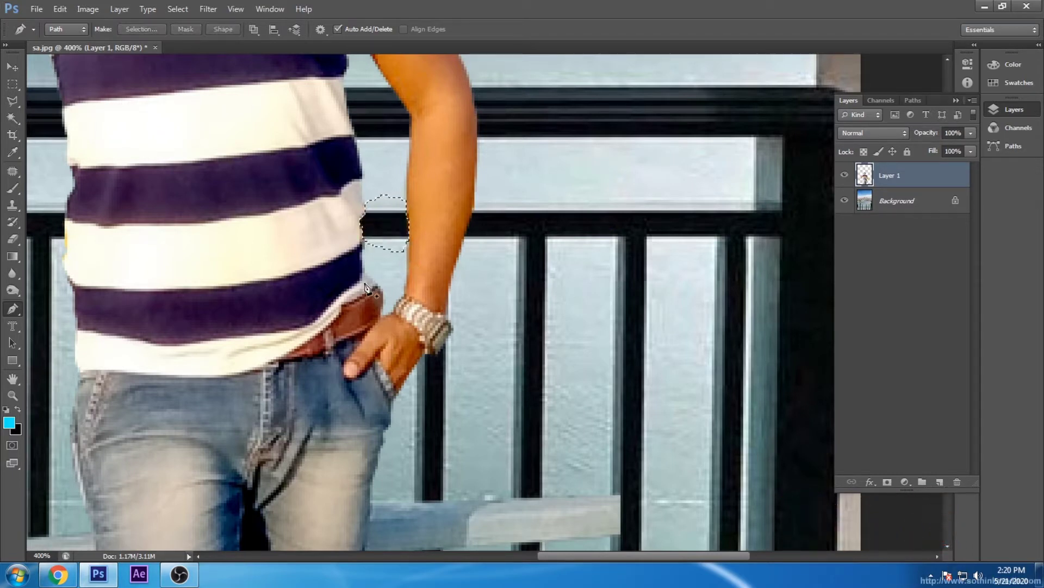
key("ctrl+d")
key("ctrl+minus")
key("ctrl+minus")
key("ctrl+minus")
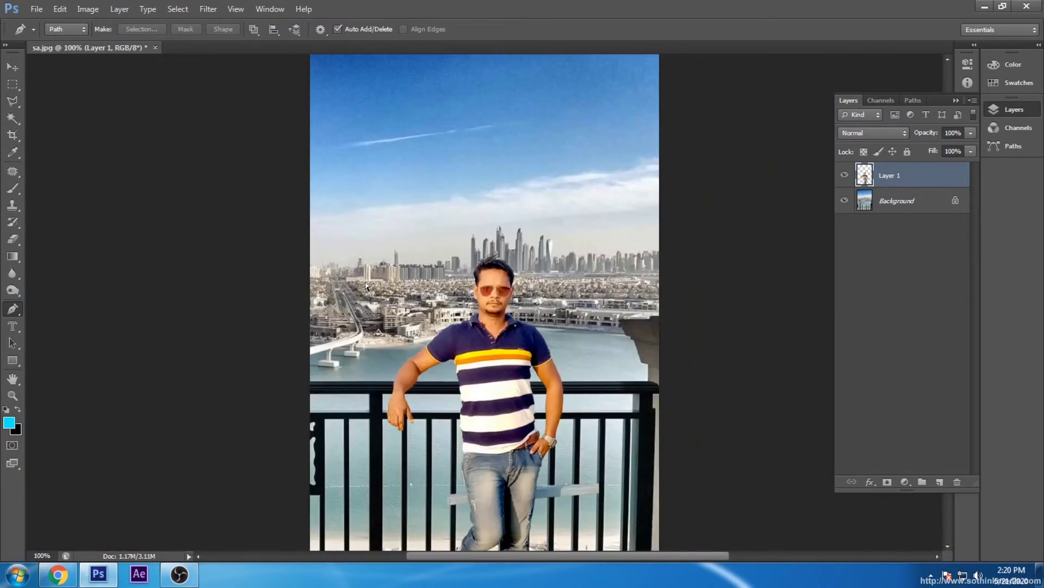
key("v")
scroll(440, 433, "up", 1)
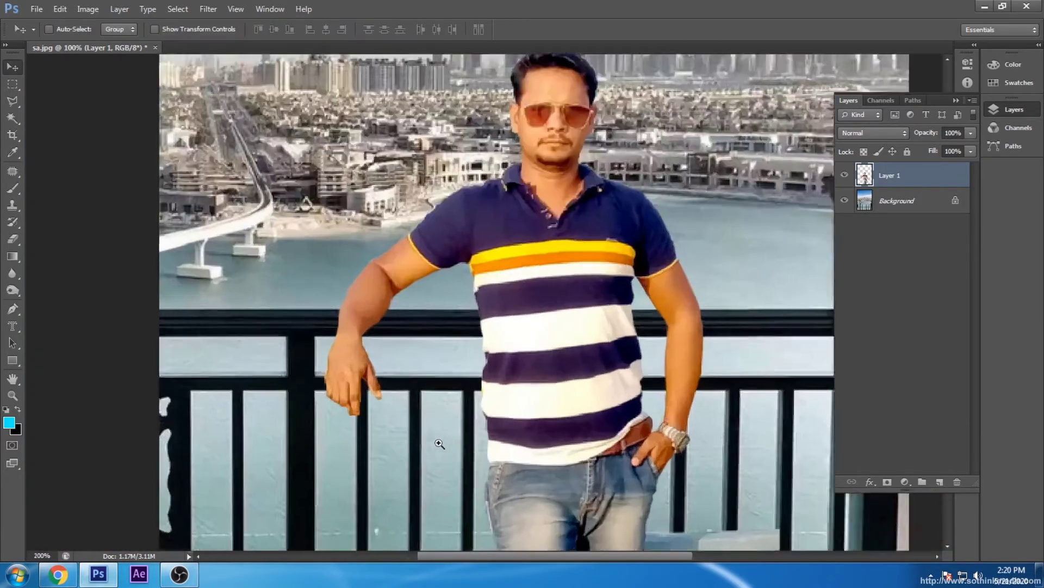
scroll(440, 433, "up", 2)
Trace a pen path along the bottom edge of the man's finger.
left_click(11, 308)
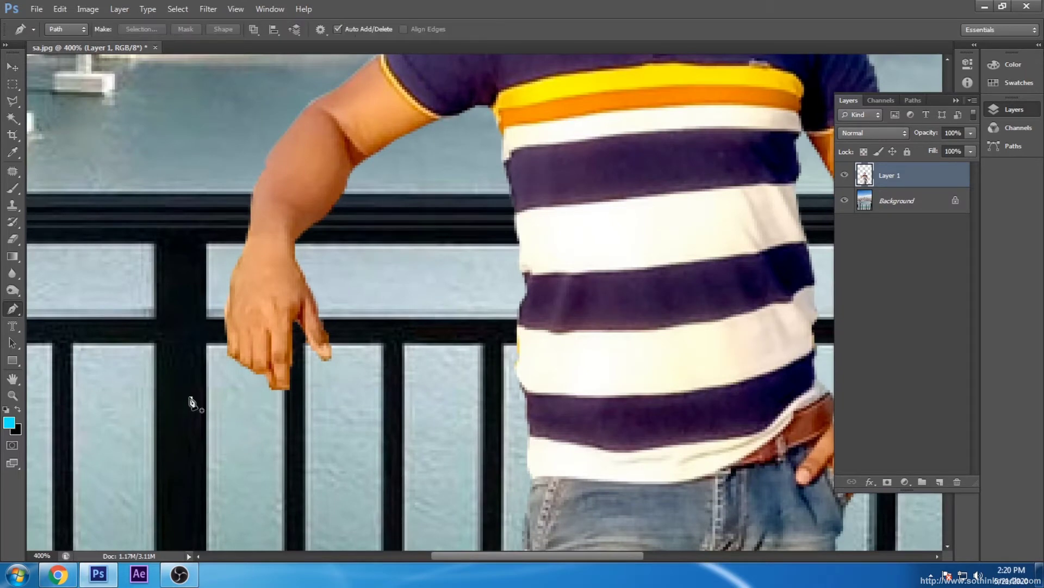
left_click(191, 397)
left_click(191, 379)
left_click(210, 361)
left_click(224, 359)
left_click(249, 372)
left_click(261, 372)
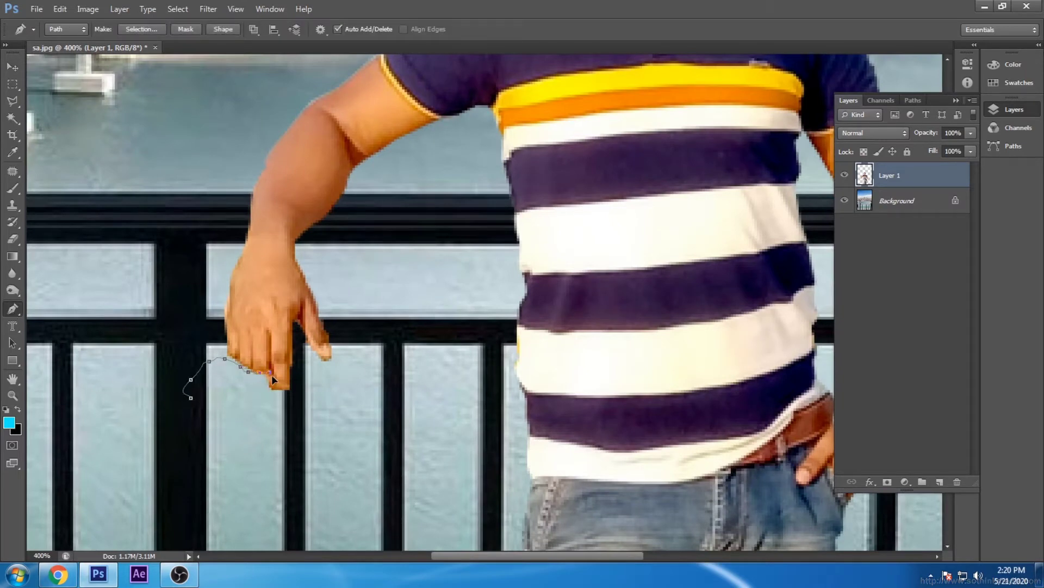
Close the path around the fingertip and convert it to a selection.
left_click(290, 372)
left_click(296, 341)
left_click(316, 371)
left_click(303, 415)
left_click(225, 408)
left_click(192, 399)
key("ctrl+Return")
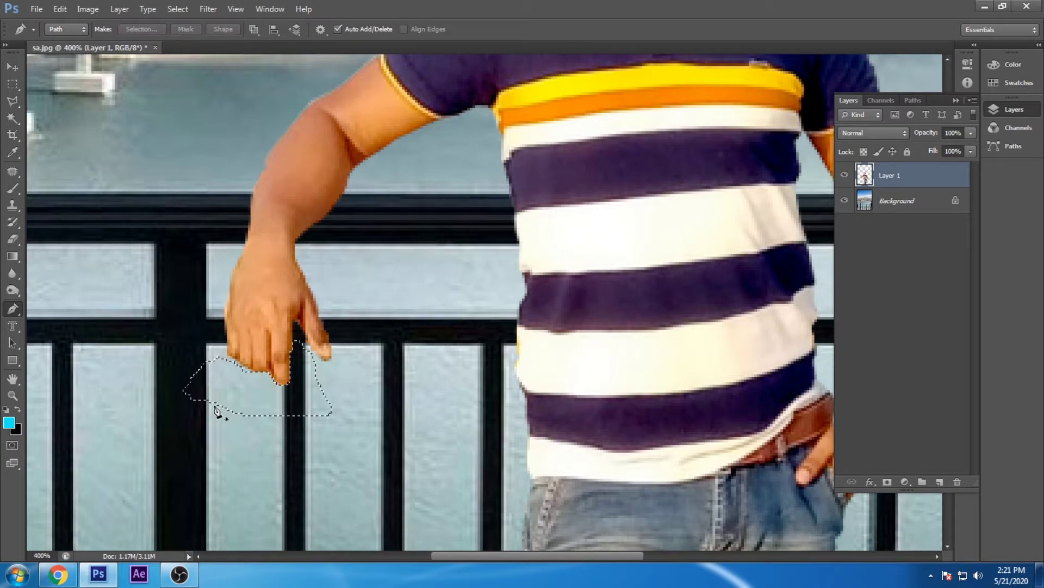
Nudge the man's layer slightly left and down with the Move tool.
left_click(12, 66)
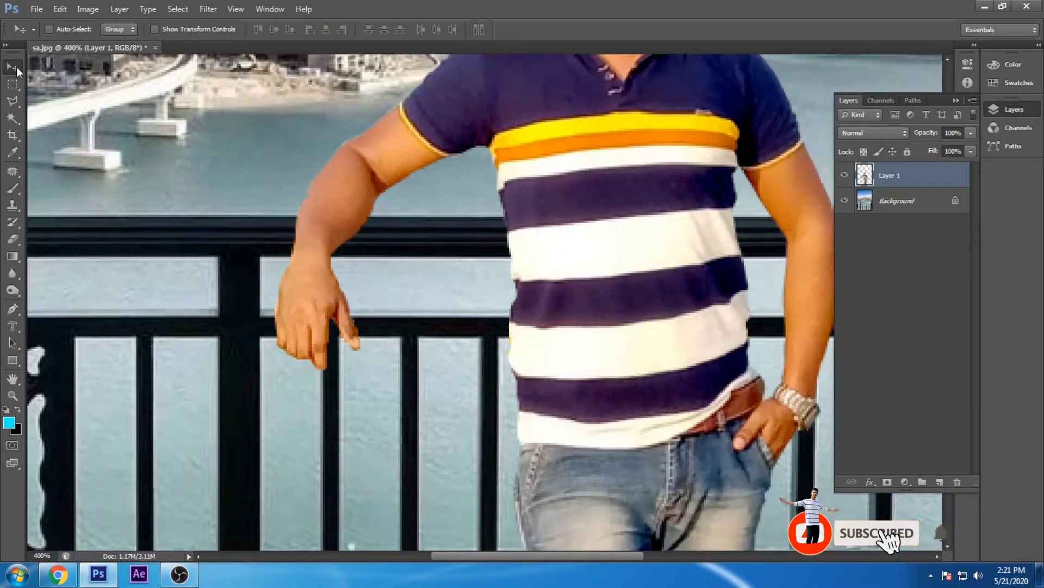
key("ctrl+minus")
key("ctrl+minus")
key("ctrl+minus")
key("ctrl+plus")
key("ctrl+plus")
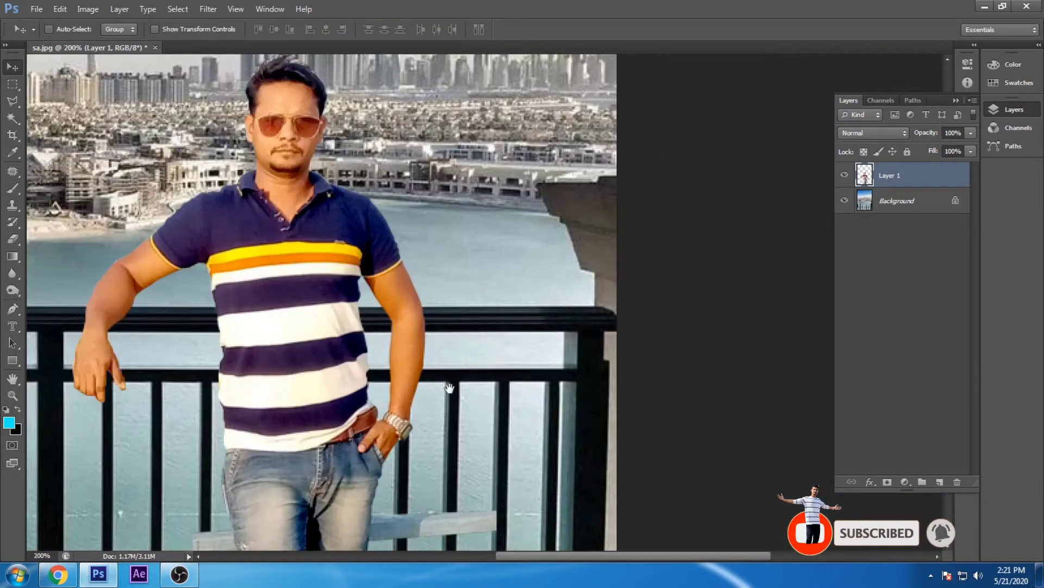
key("ctrl+minus")
left_click_drag(505, 359, 498, 365)
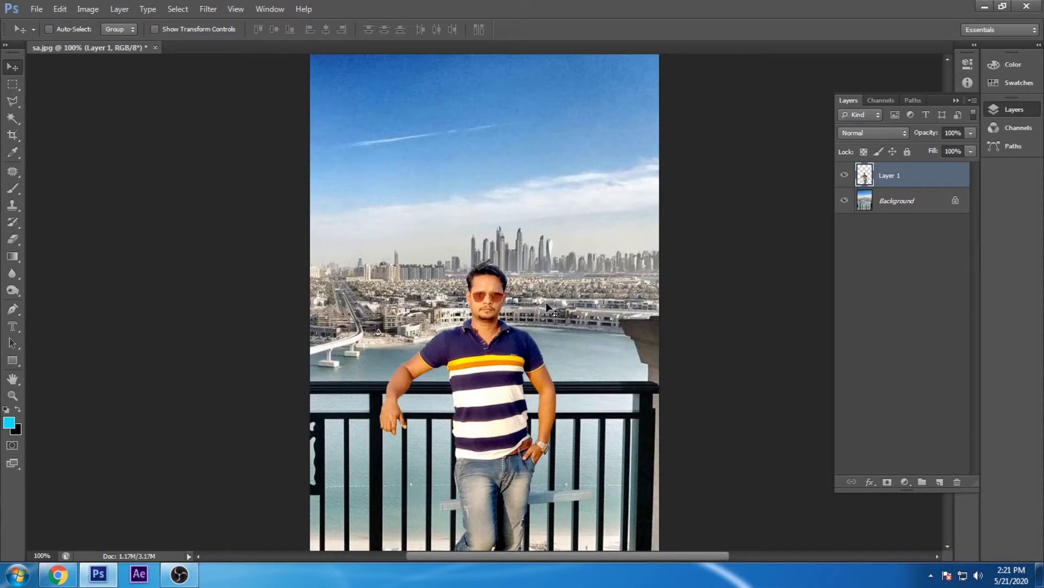
Scale the man to about 94% and shift him up a little against the railing.
key("ctrl+minus")
key("ctrl+t")
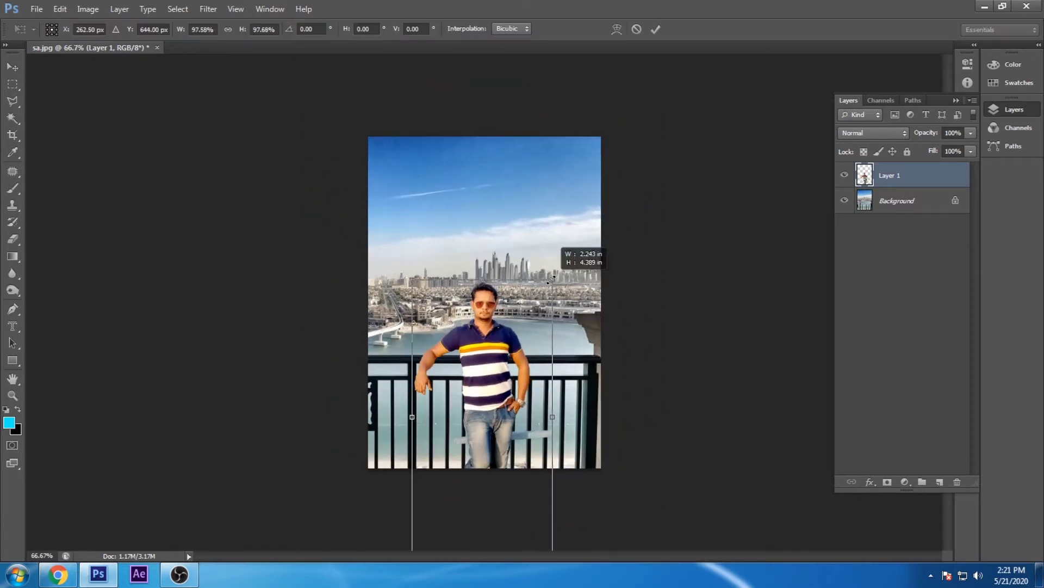
left_click_drag(556, 271, 547, 289)
left_click_drag(519, 331, 521, 315)
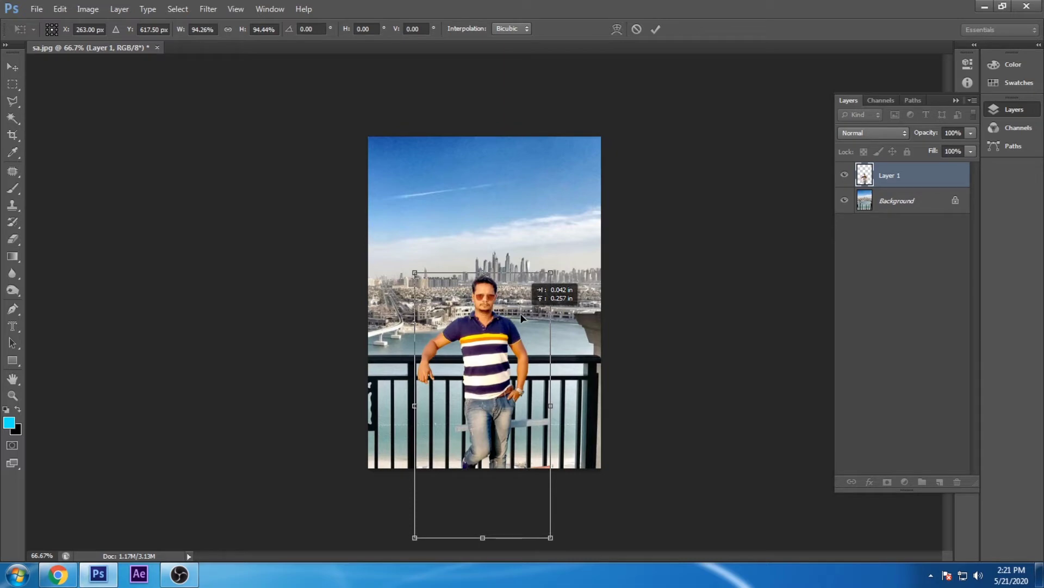
left_click_drag(520, 317, 521, 319)
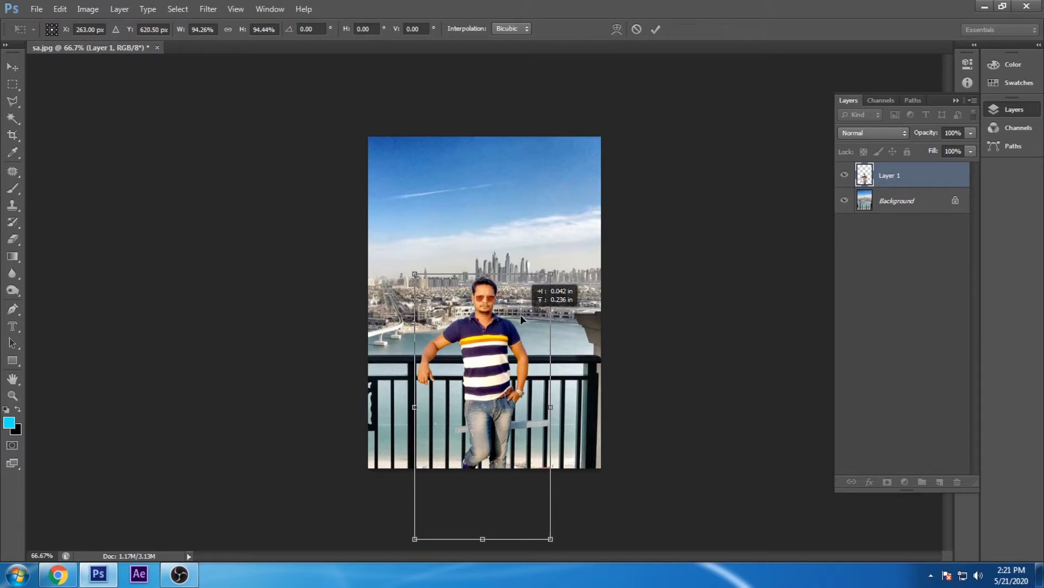
key("Return")
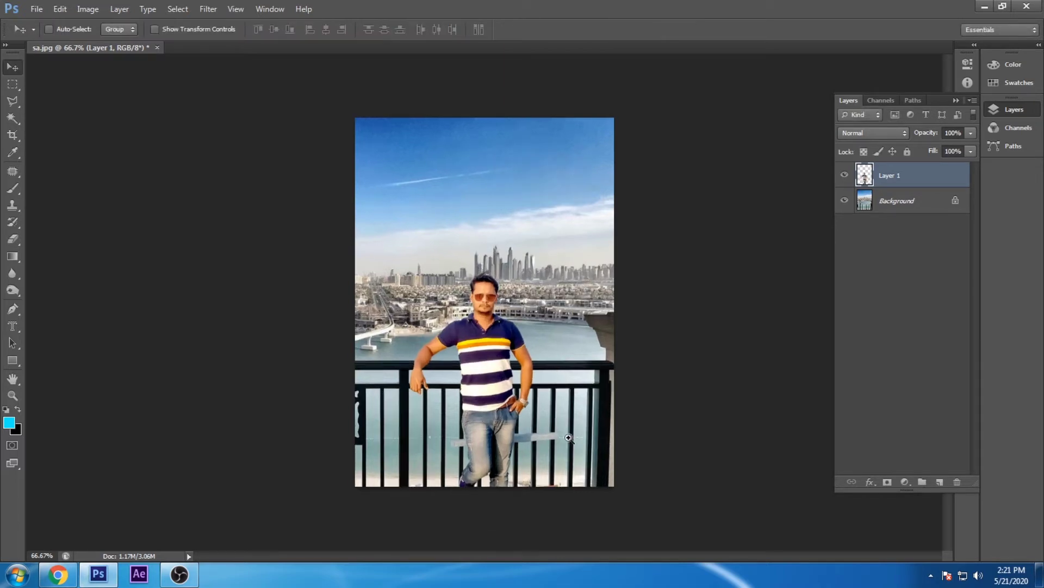
Outline the pale board left of the man's legs as a selection.
left_click(569, 438)
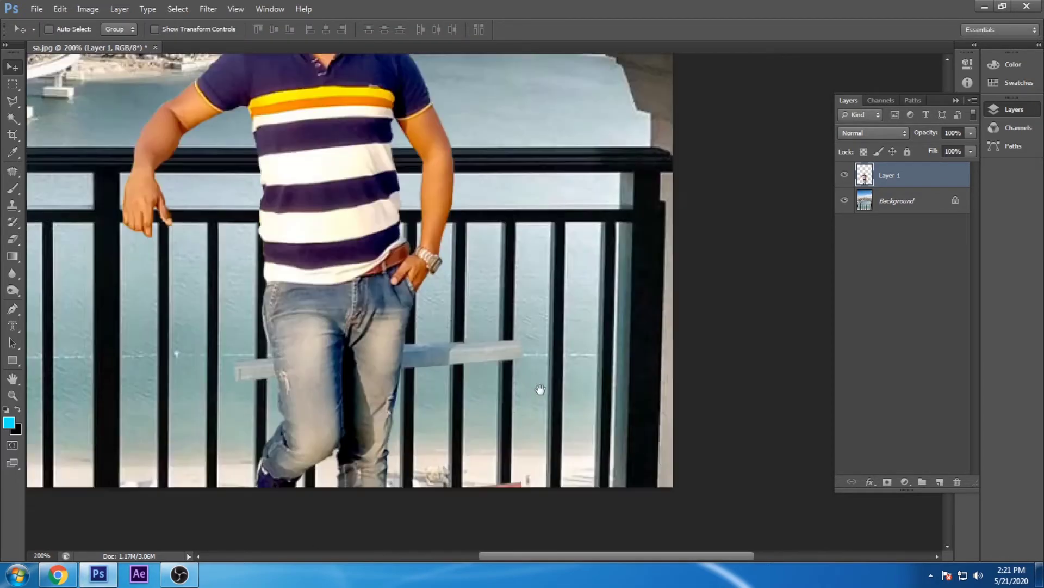
left_click(13, 311)
left_click(180, 293)
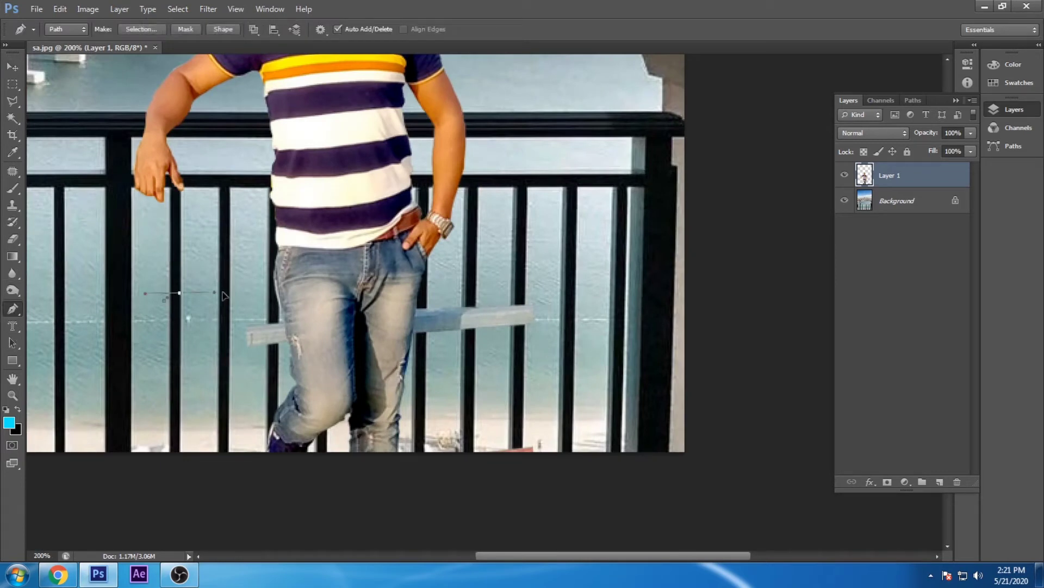
left_click(237, 298)
left_click(283, 322)
left_click(290, 348)
left_click(260, 361)
left_click(163, 297)
key("ctrl+Return")
Outline the board piece right of the legs and delete it.
left_click(445, 365)
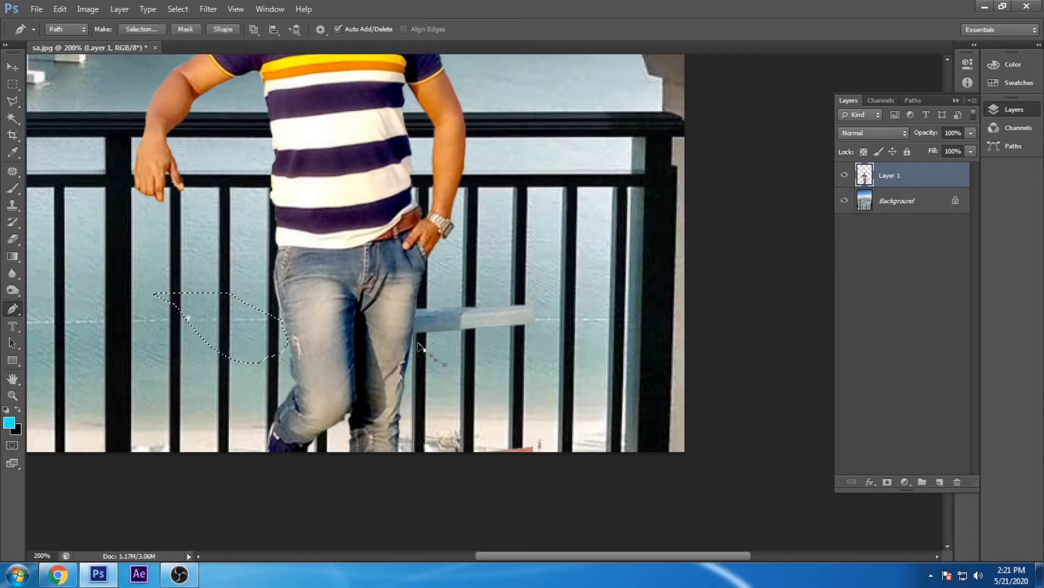
left_click(424, 350)
left_click(419, 298)
left_click(468, 292)
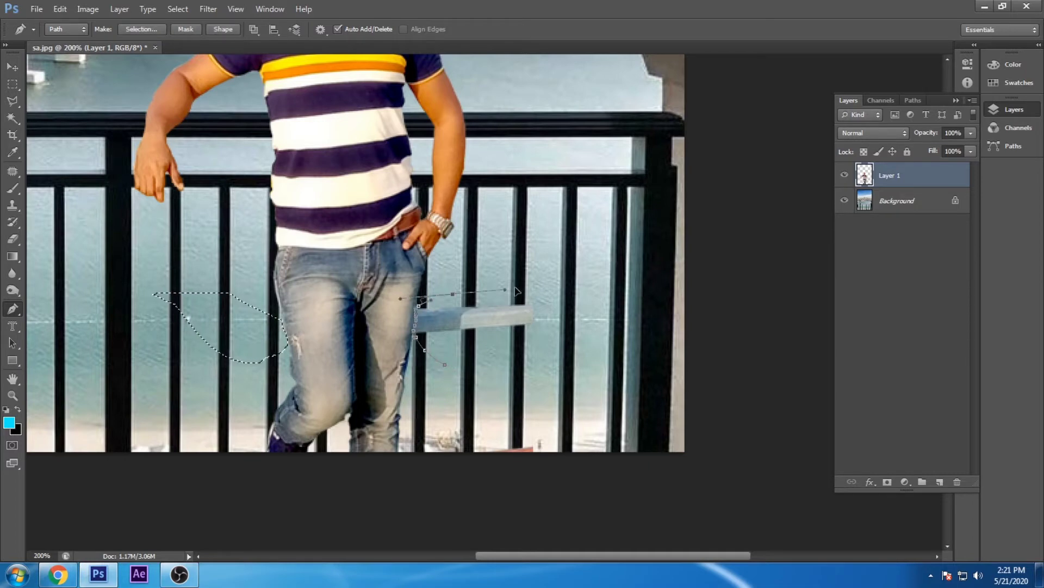
left_click(511, 276)
left_click(601, 332)
left_click(445, 364)
key("ctrl+Return")
key("Delete")
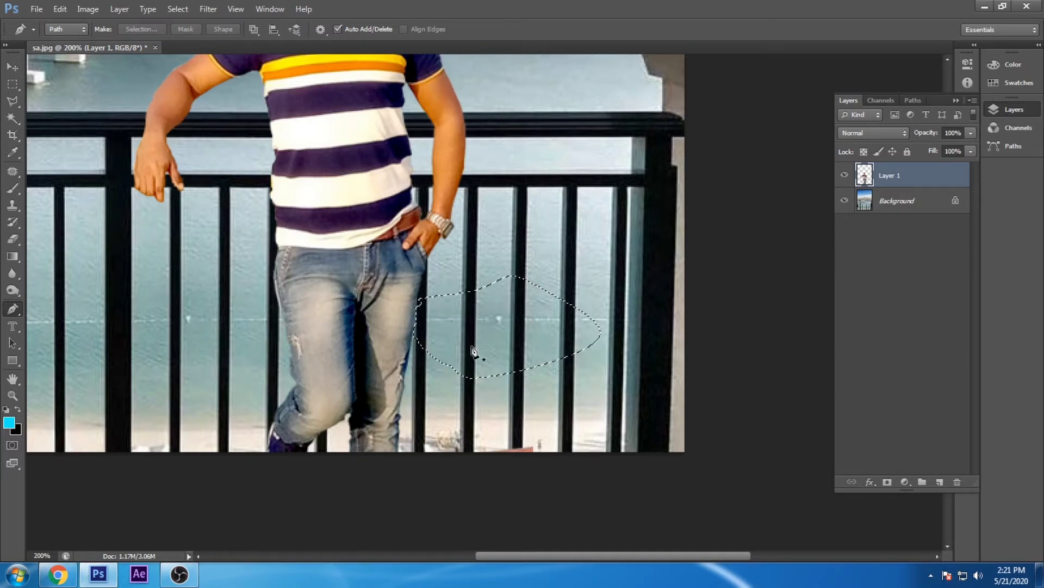
key("ctrl+d")
Delete the leftover patch below the man's legs.
left_click_drag(618, 377, 639, 375)
left_click(404, 451)
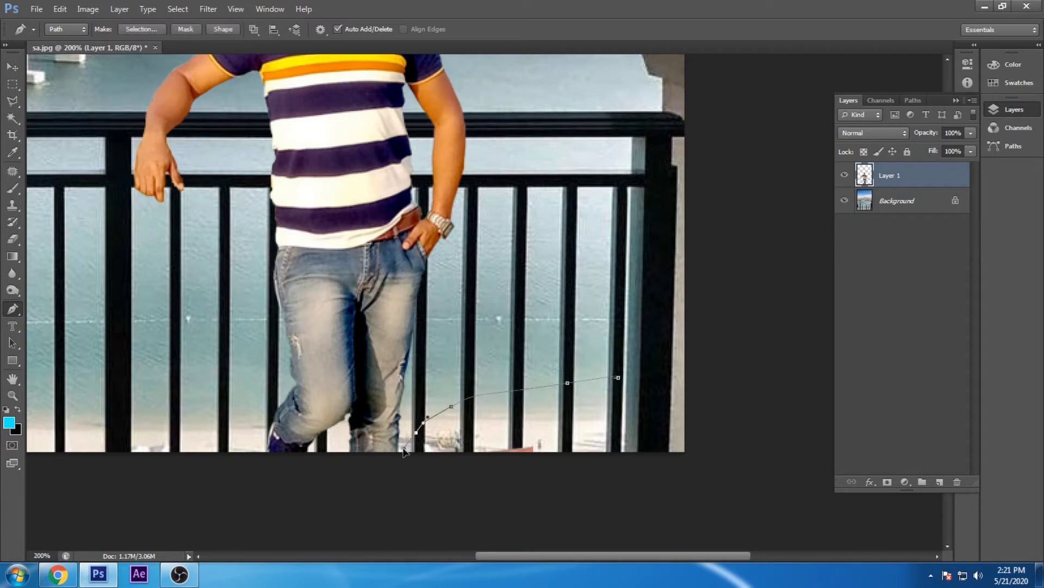
left_click(544, 495)
left_click(626, 526)
left_click(624, 451)
left_click(618, 377)
key("ctrl+Return")
key("Delete")
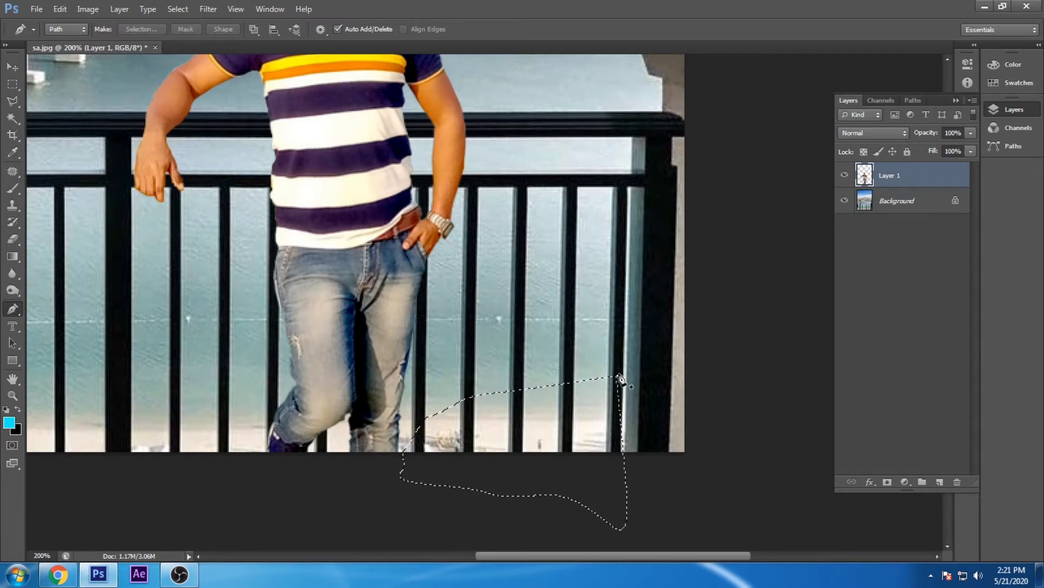
key("ctrl+d")
left_click(11, 67)
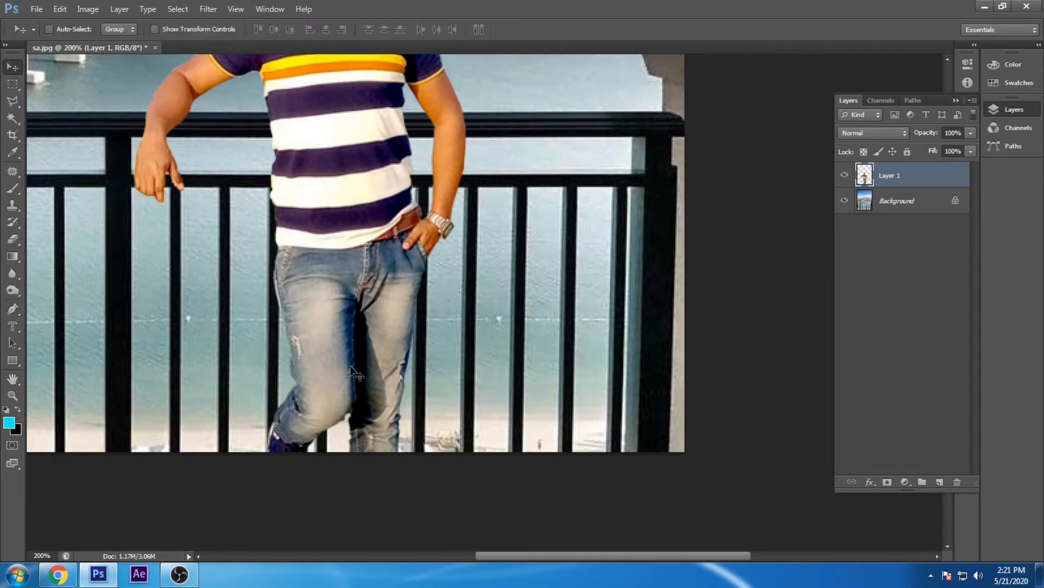
key("ctrl+minus")
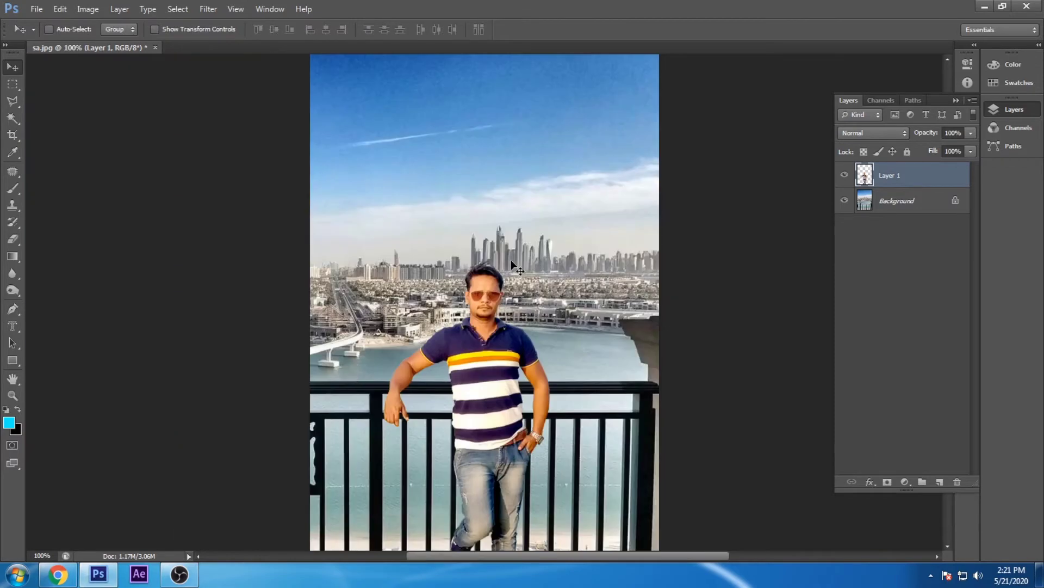
Create Layer 1 copy from the man's layer and turn off Layer 1's visibility.
key("ctrl+plus")
key("ctrl+plus")
key("ctrl+plus")
key("ctrl+minus")
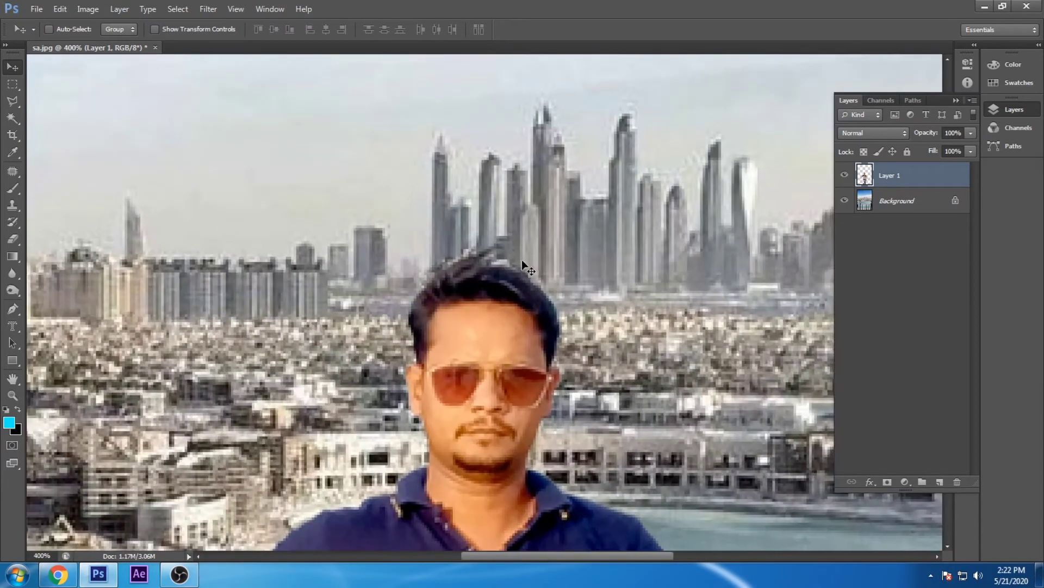
key("ctrl+minus")
key("ctrl+minus")
key("ctrl+minus")
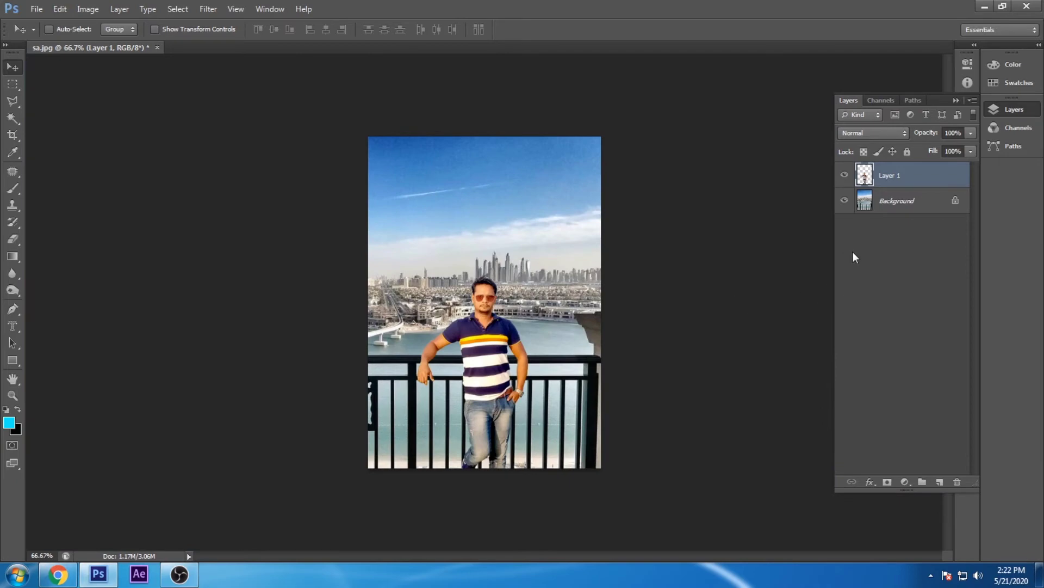
left_click_drag(921, 179, 939, 482)
left_click(453, 476)
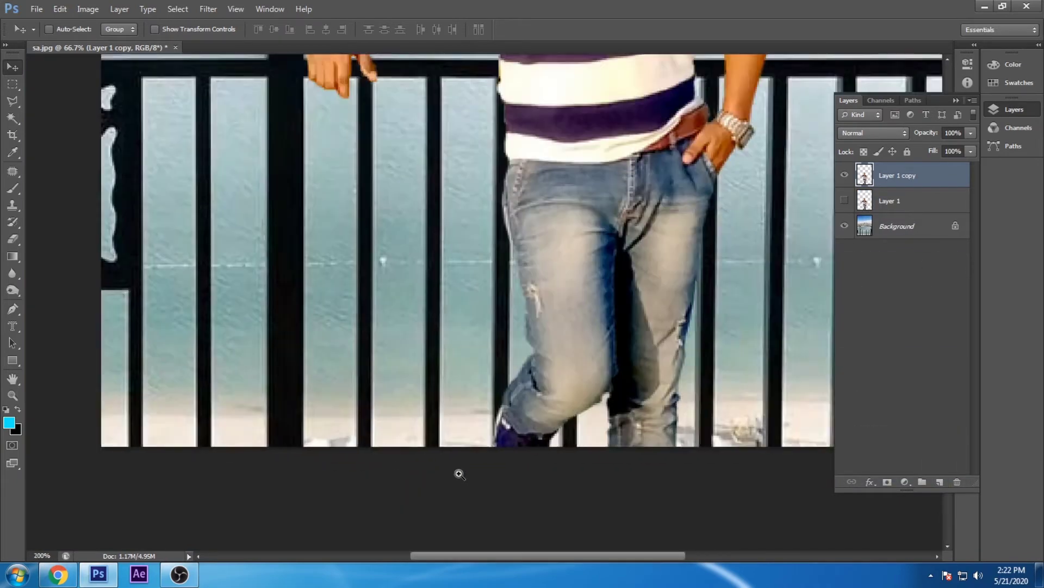
Switch to the Blur tool, blur the man's railing edges, and lower strength to about 49%.
right_click(12, 273)
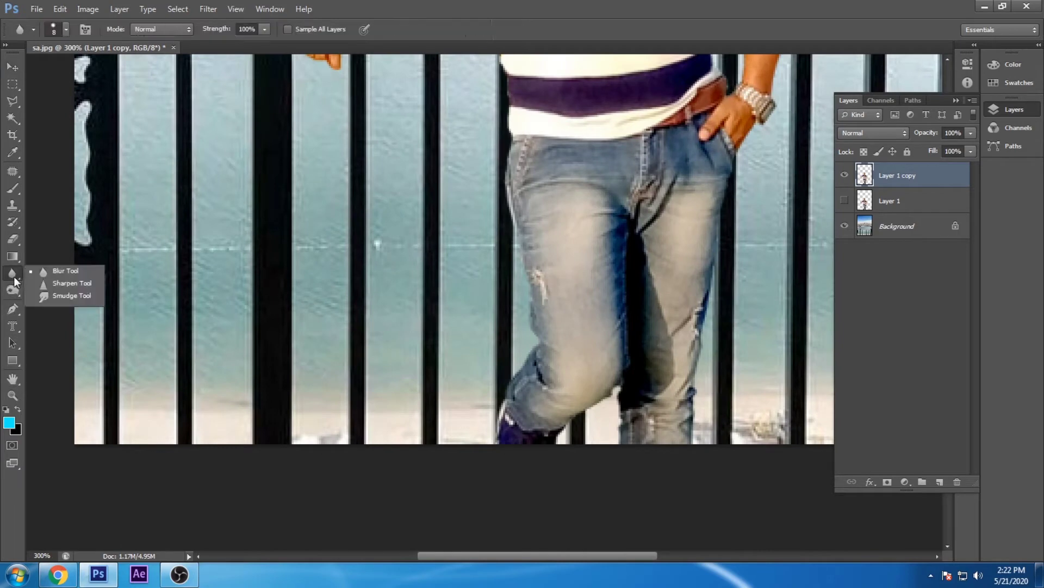
left_click(62, 270)
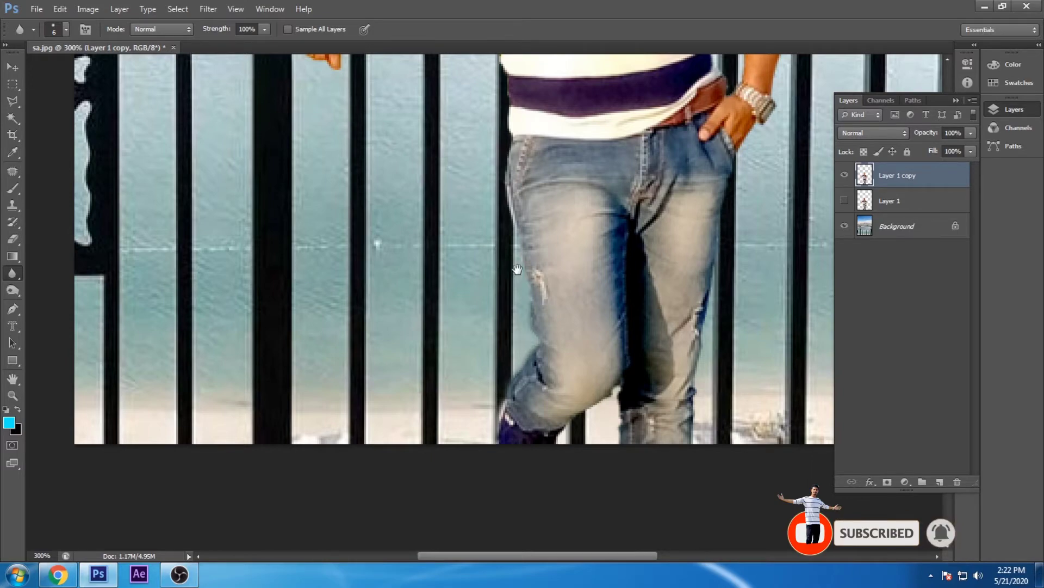
left_click_drag(517, 270, 481, 396)
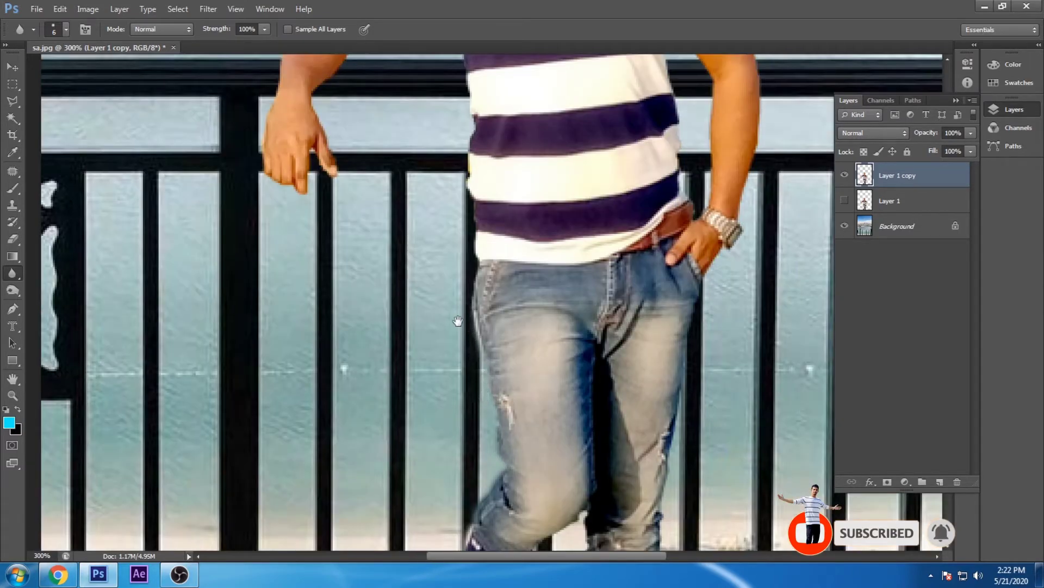
left_click_drag(458, 321, 431, 448)
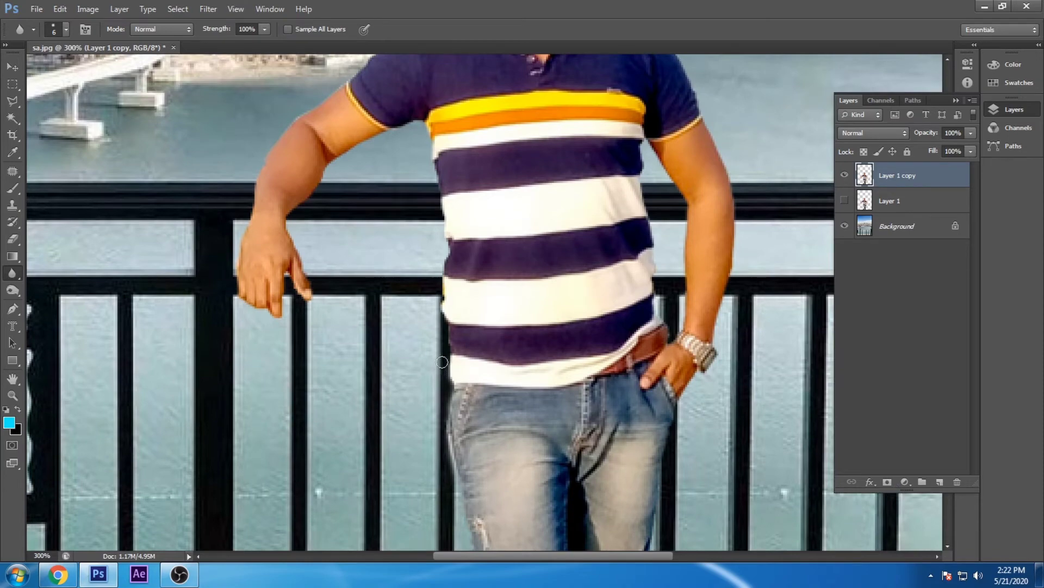
left_click(264, 29)
left_click(445, 359)
Blur the edges along the man's finger, arm, shirt and jeans at close zoom.
left_click_drag(425, 198, 441, 380)
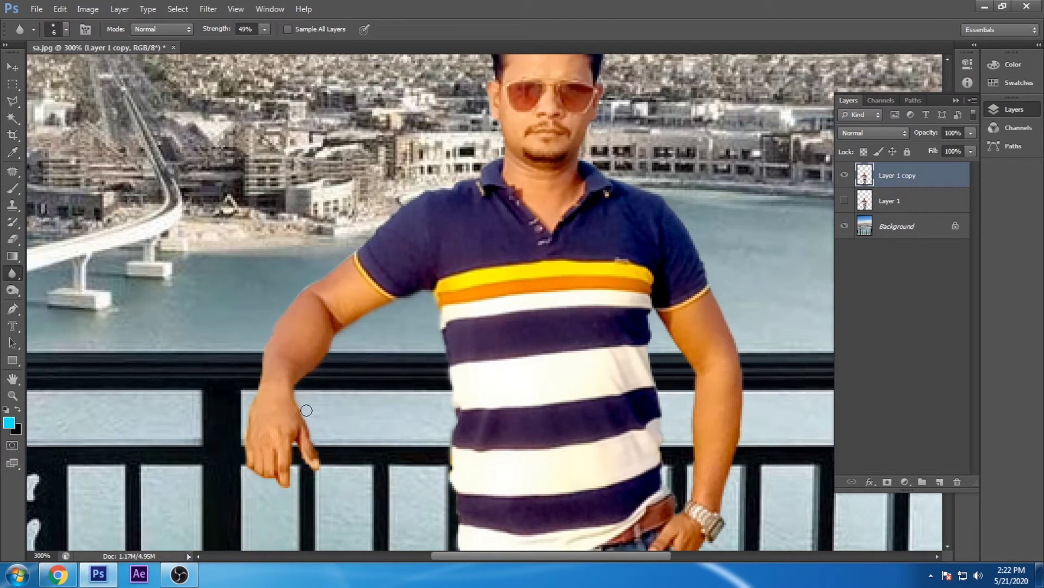
left_click_drag(306, 410, 323, 456)
left_click_drag(494, 157, 365, 184)
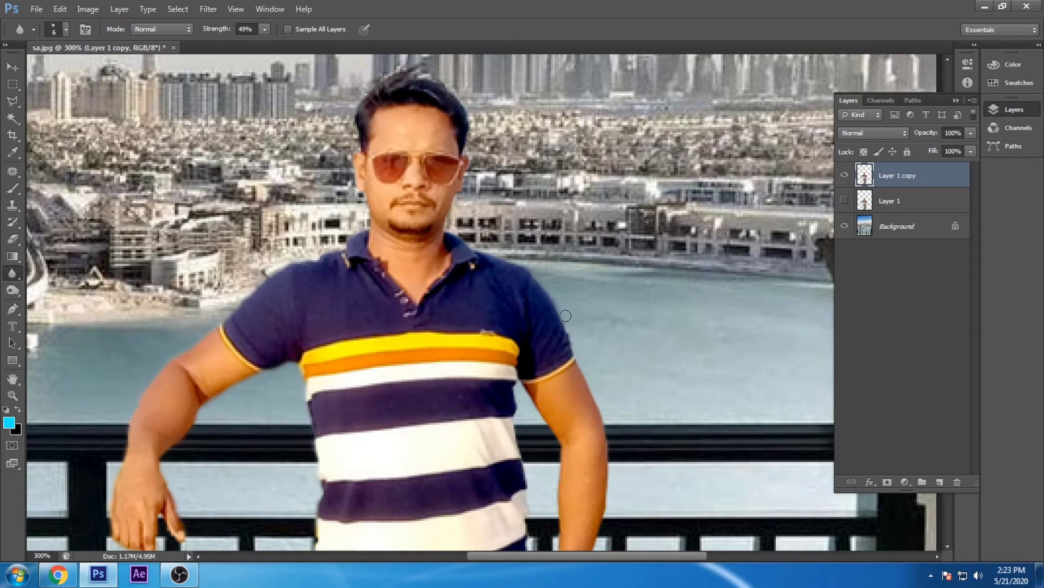
left_click_drag(614, 369, 420, 215)
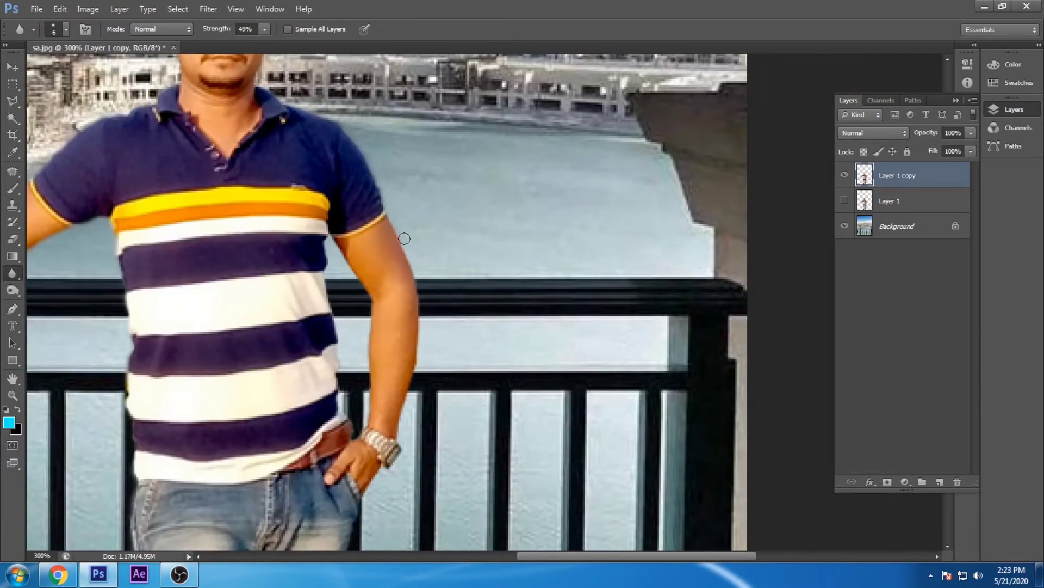
scroll(433, 218, "down", 3)
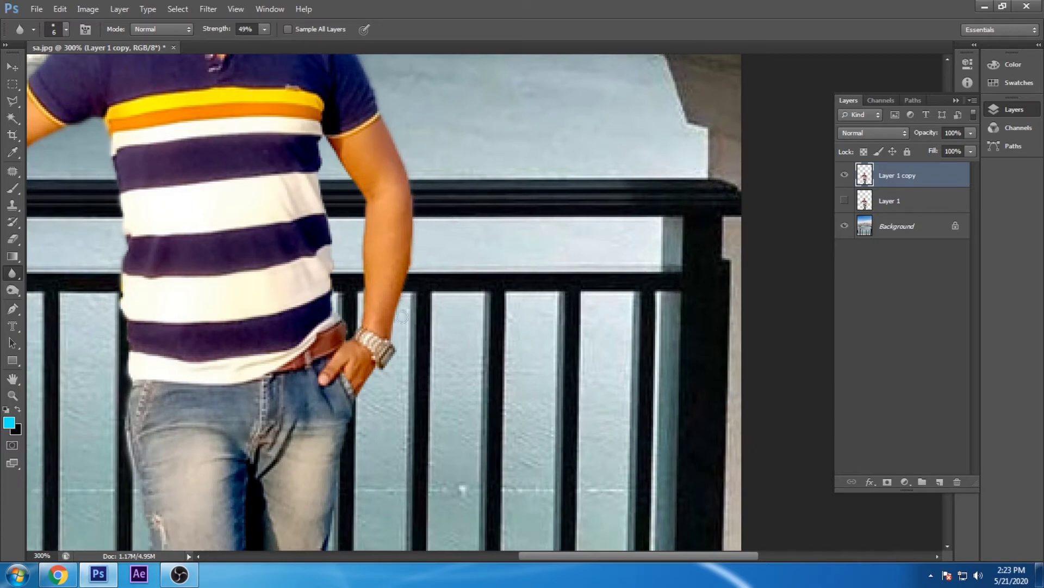
scroll(402, 317, "down", 3)
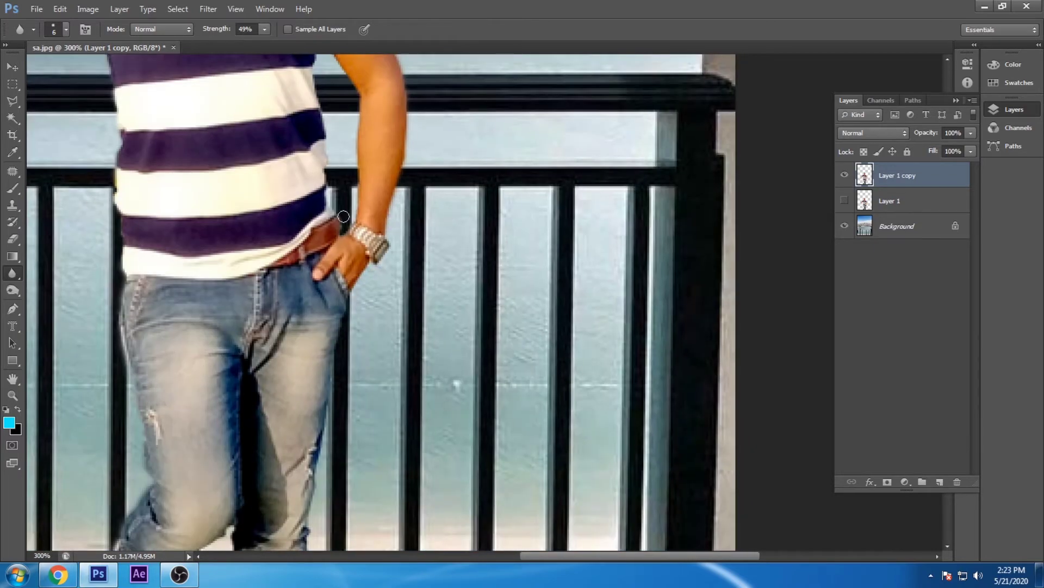
left_click_drag(322, 105, 335, 288)
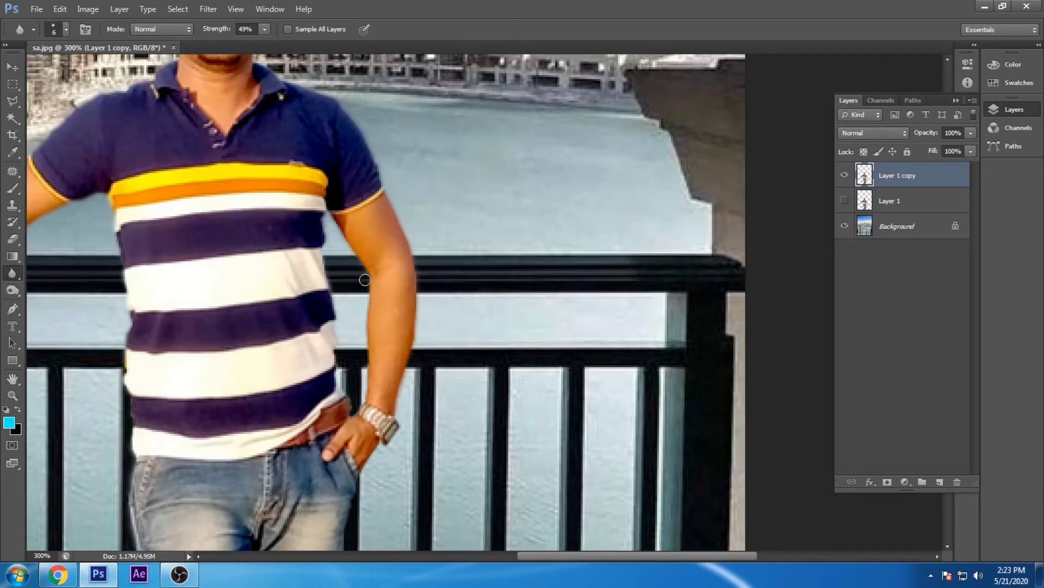
scroll(360, 354, "down", 6)
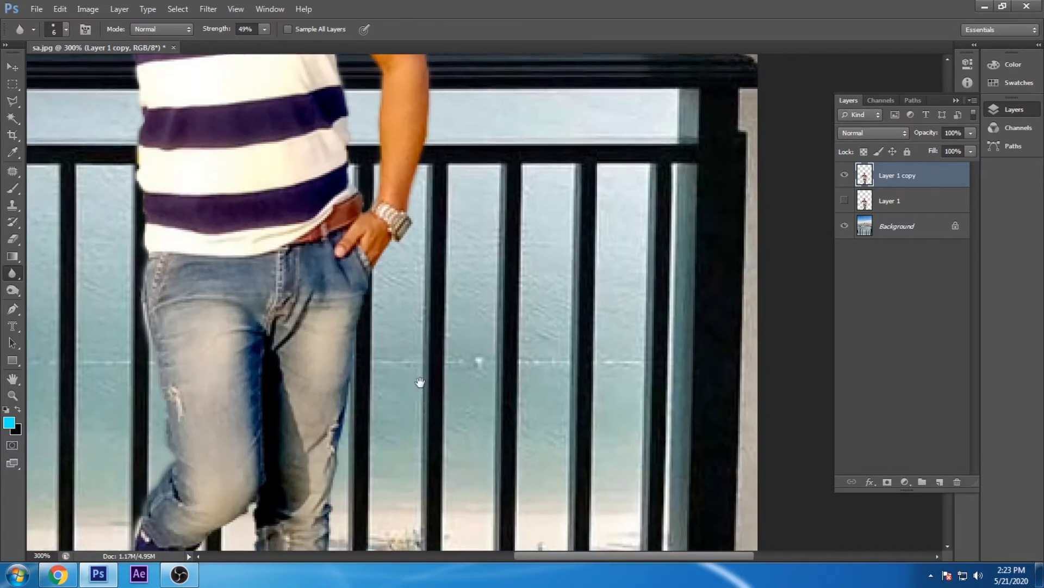
scroll(356, 289, "down", 5)
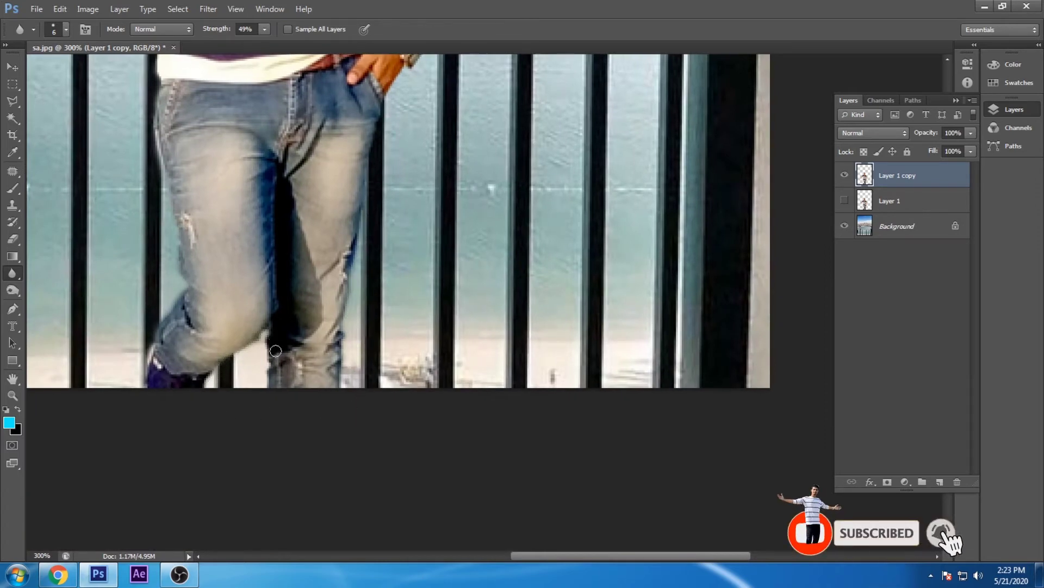
View the photo at 100% and open Selective Color on the Yellows range.
key("ctrl+1")
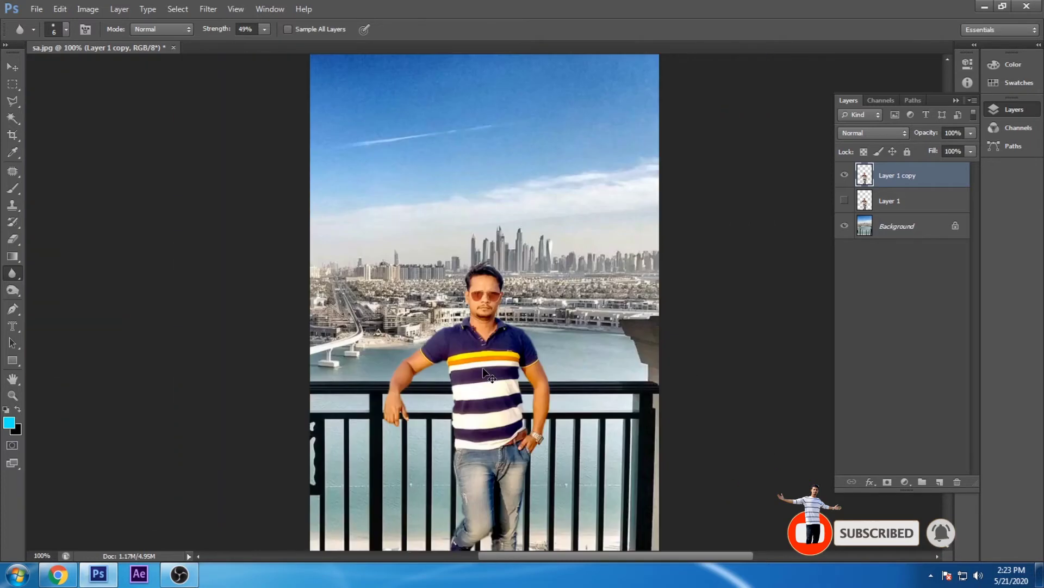
key("v")
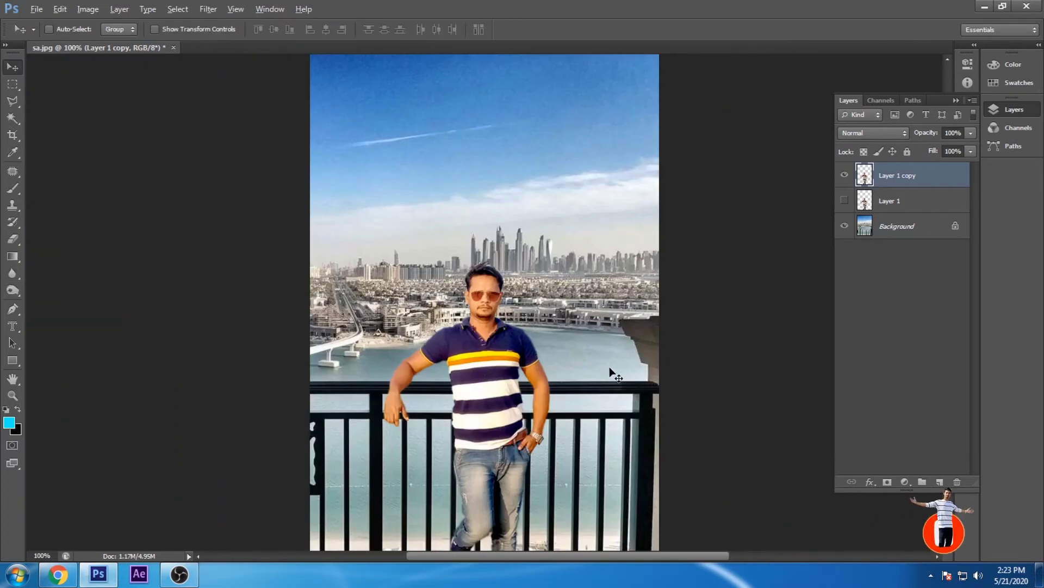
key("alt+i")
key("a")
key("s")
left_click(763, 204)
left_click(759, 231)
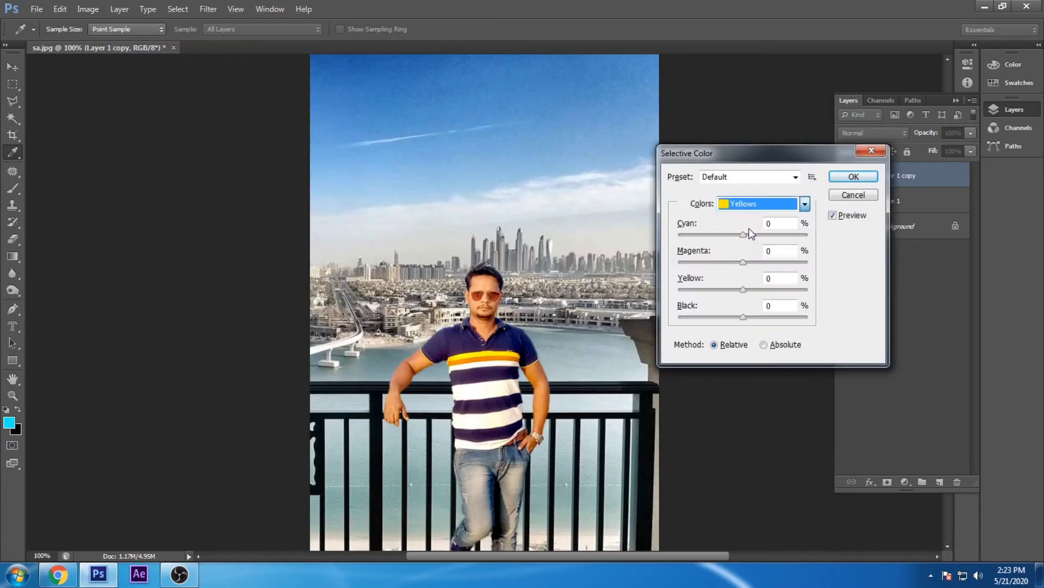
Set Yellows to Cyan +29, Magenta about -78, Yellow -100 and apply.
left_click(743, 289)
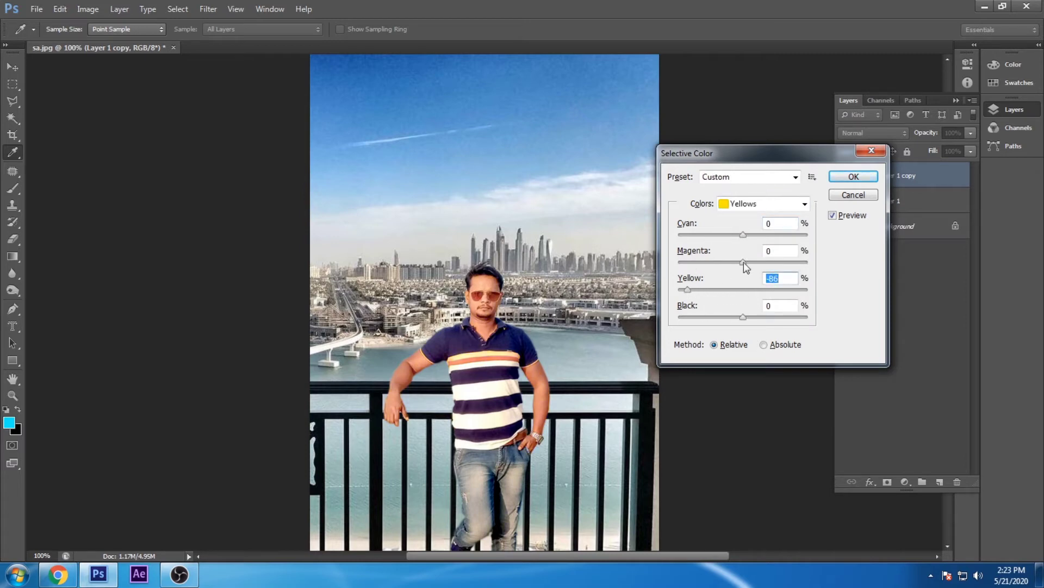
mouse_move(743, 263)
left_mouse_down()
mouse_move(707, 262)
mouse_move(764, 235)
left_mouse_up()
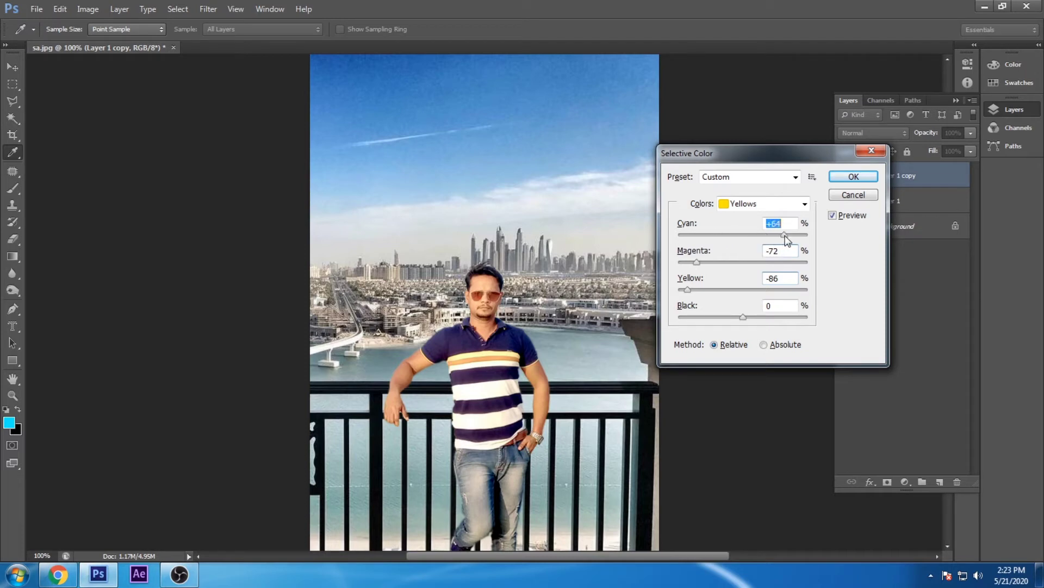
left_click_drag(796, 235, 788, 235)
mouse_move(696, 262)
left_mouse_down()
mouse_move(707, 262)
mouse_move(678, 290)
left_mouse_up()
left_click_drag(788, 235, 739, 235)
left_click_drag(674, 237, 763, 242)
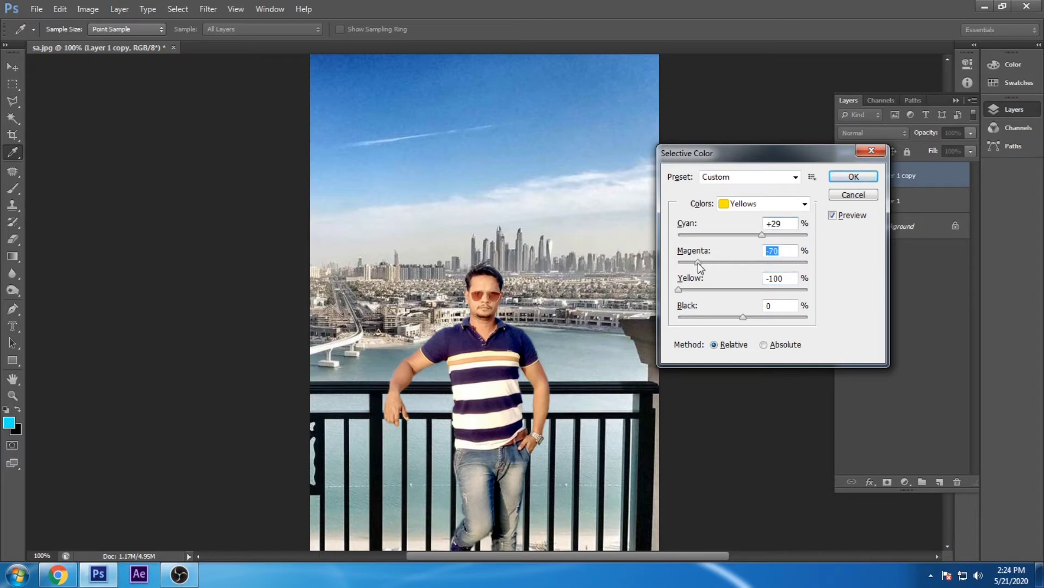
left_click_drag(697, 262, 723, 264)
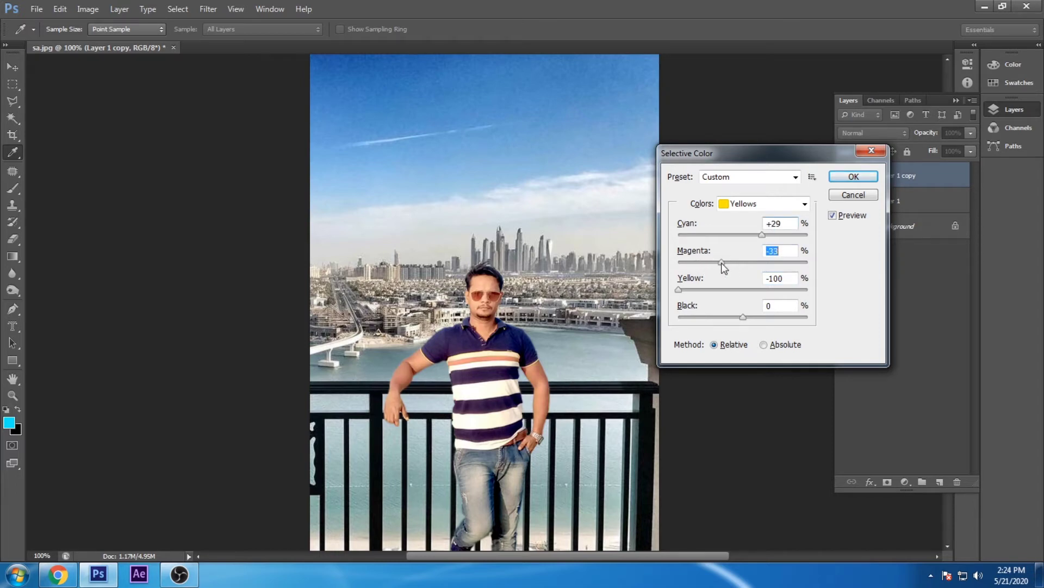
left_click(688, 289)
left_click(852, 177)
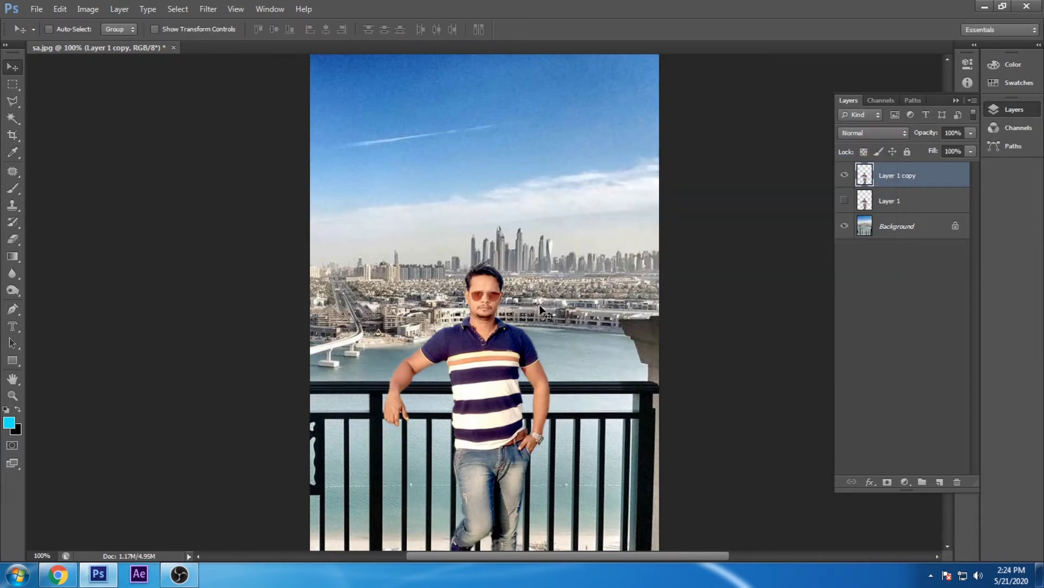
key("ctrl+m")
Brighten the man by lifting the midtones in Curves.
left_click_drag(692, 286, 689, 278)
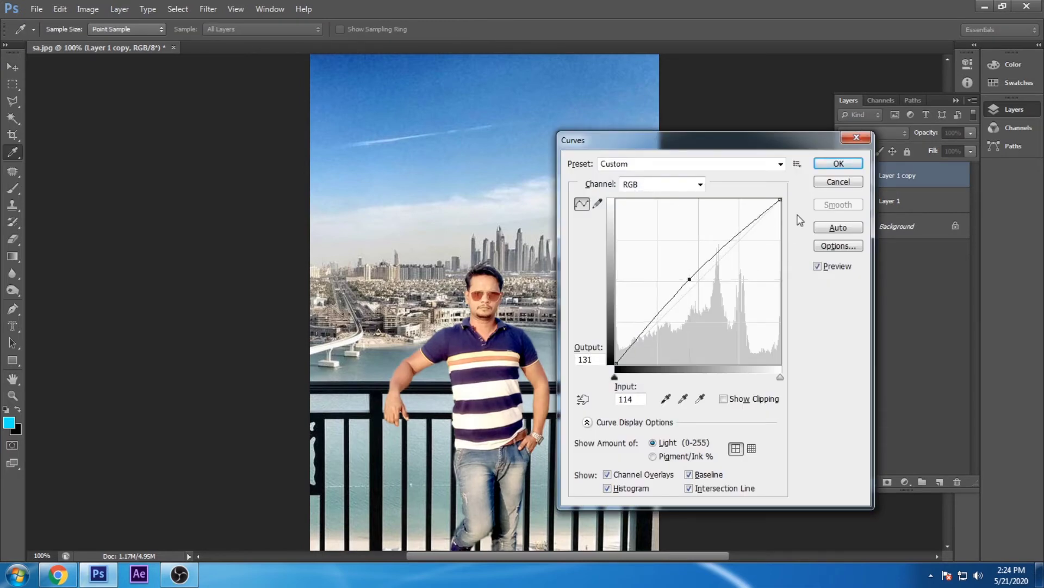
left_click(839, 164)
key("v")
scroll(696, 267, "down", 2)
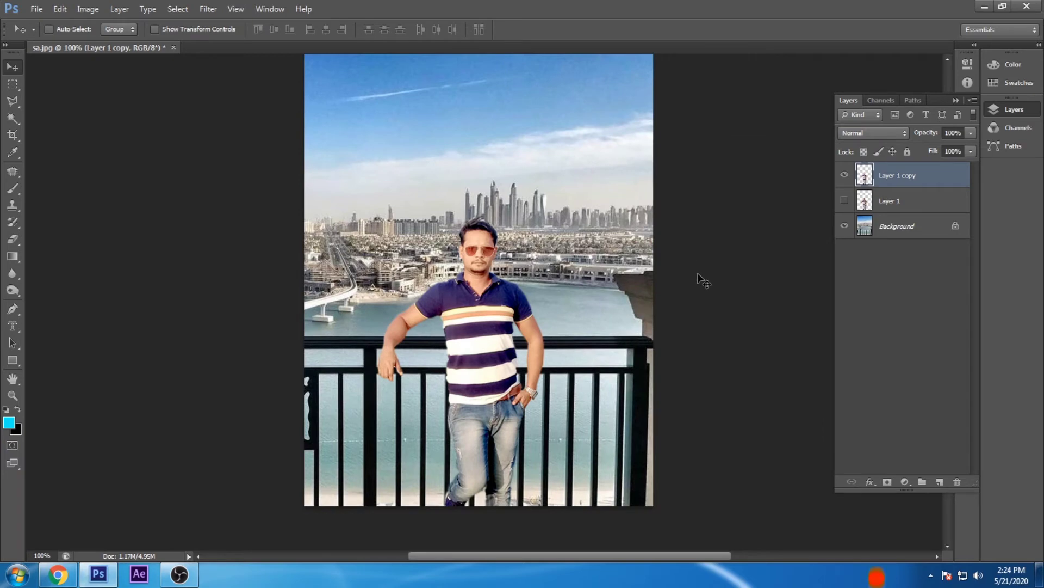
Apply Hue/Saturation to the man with Hue +6, Saturation -20, Lightness +8.
key("ctrl+u")
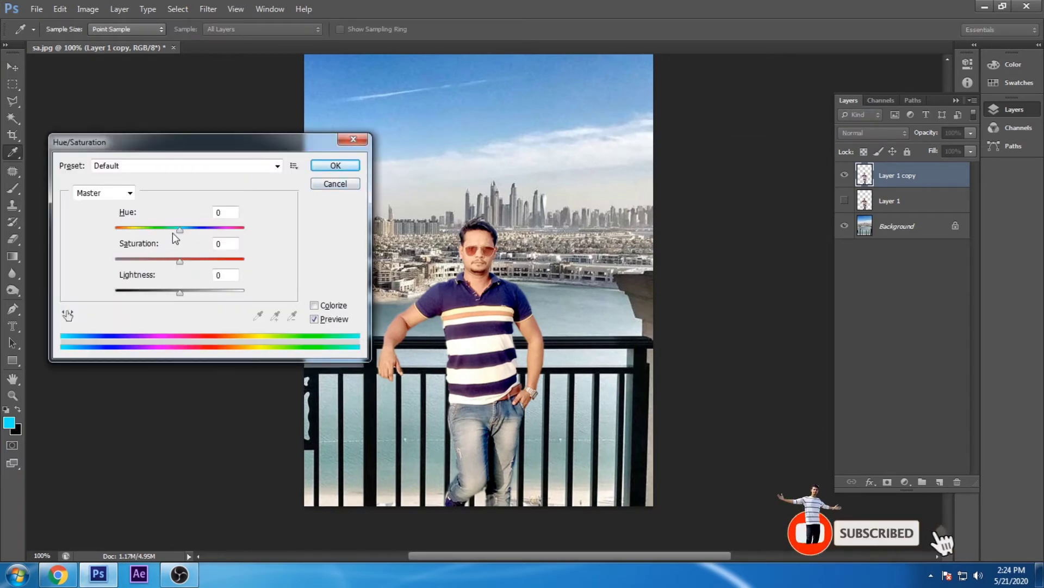
left_click(178, 231)
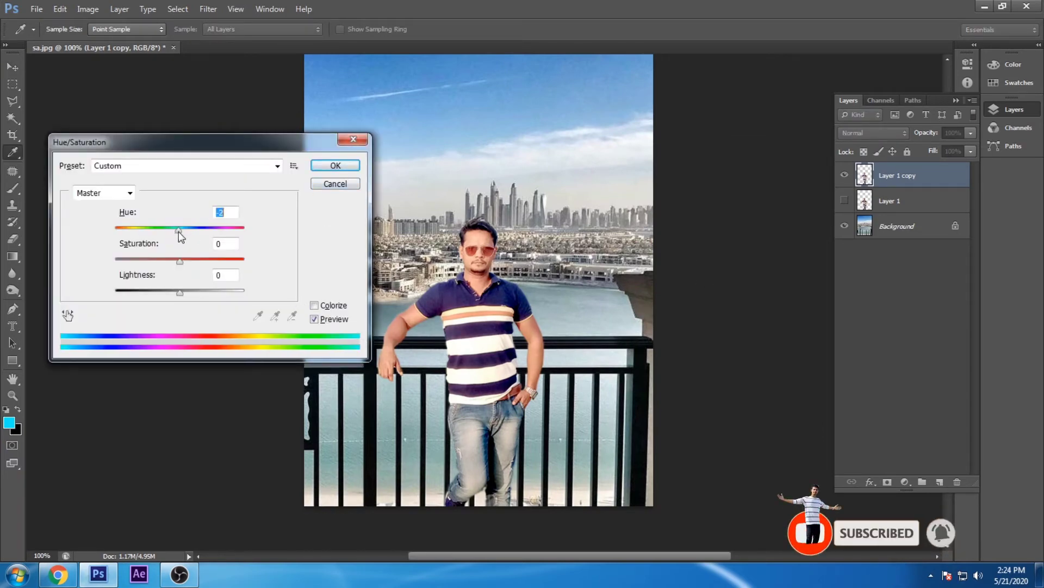
mouse_move(180, 231)
left_mouse_down()
mouse_move(108, 230)
mouse_move(182, 231)
mouse_move(162, 260)
left_mouse_up()
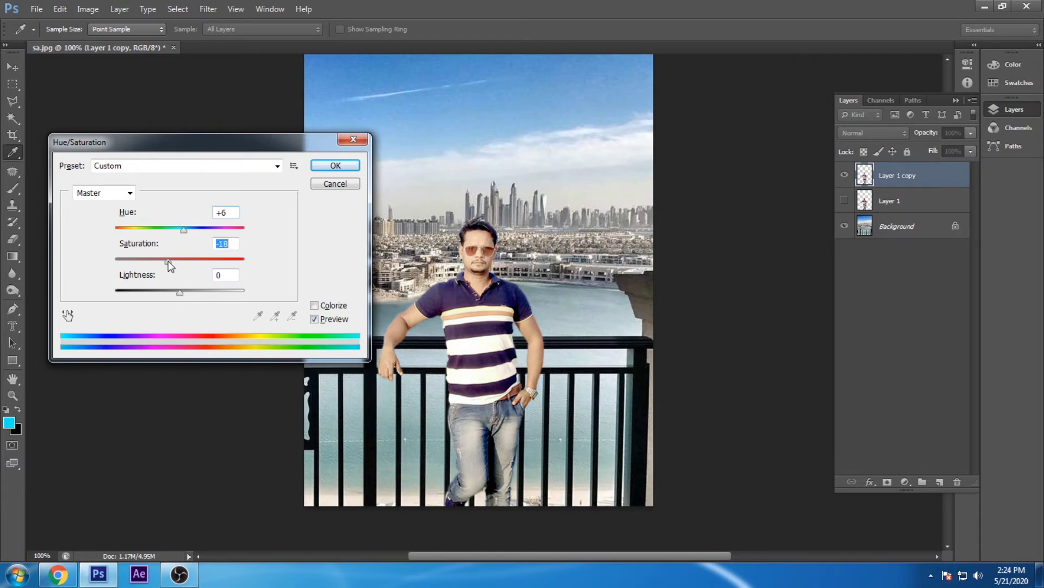
left_click_drag(179, 292, 184, 292)
left_click(336, 165)
key("v")
Apply Levels with black point 21 and gamma 0.88, then zoom out.
key("ctrl+l")
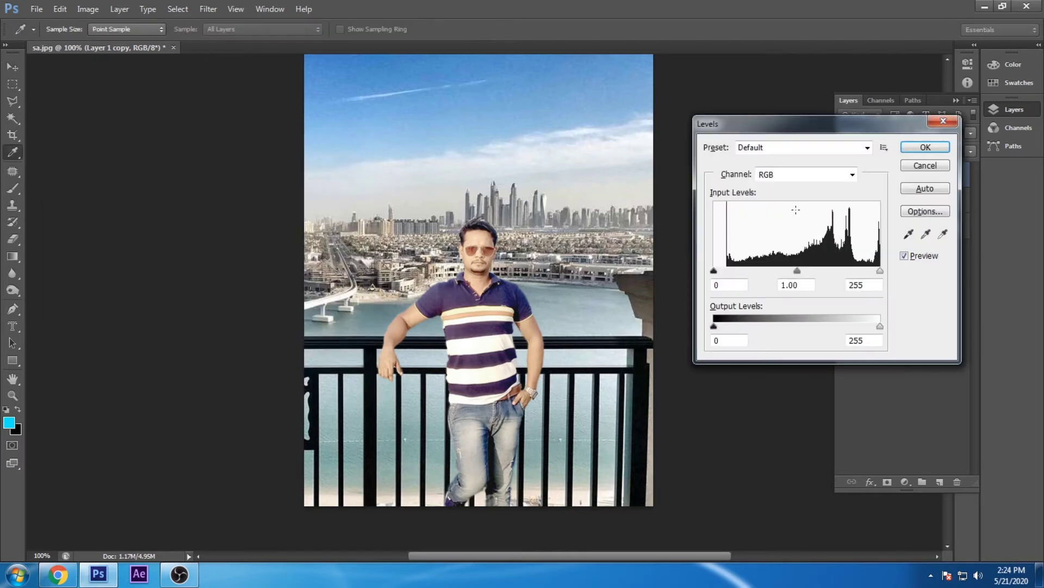
left_click_drag(715, 272, 731, 273)
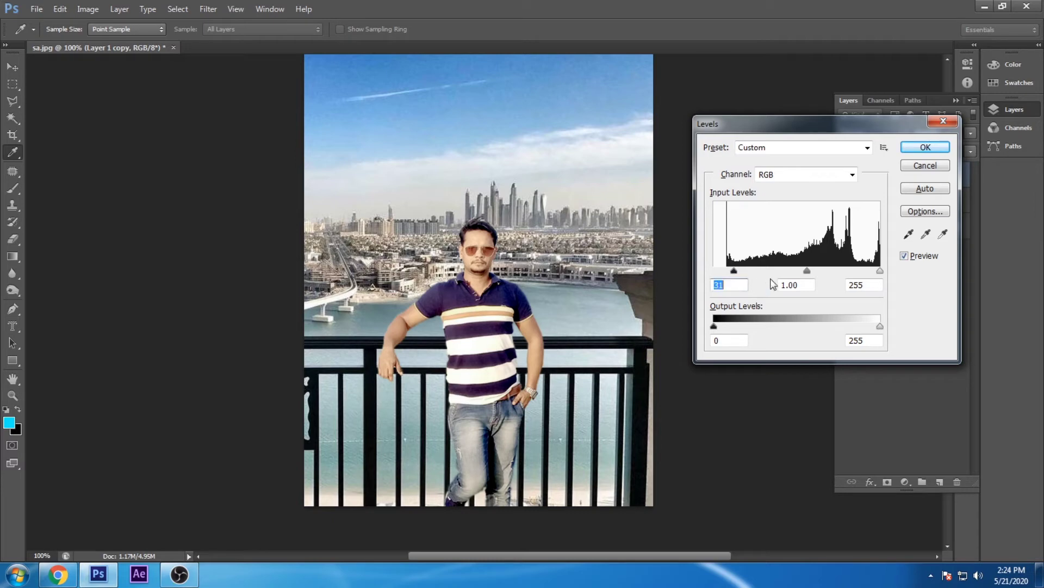
left_click_drag(808, 274, 812, 276)
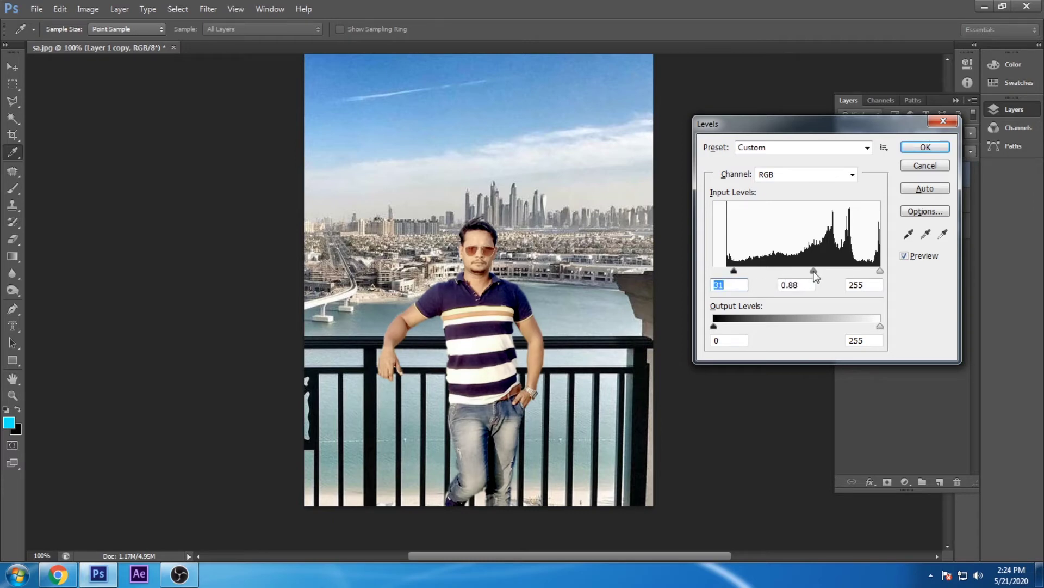
left_click(925, 147)
key("v")
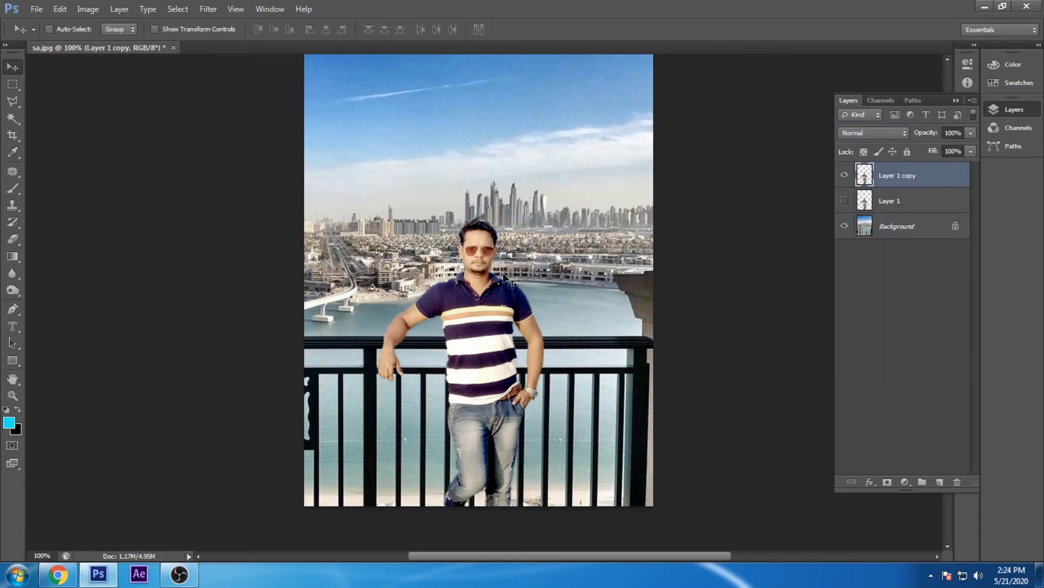
key("ctrl+minus")
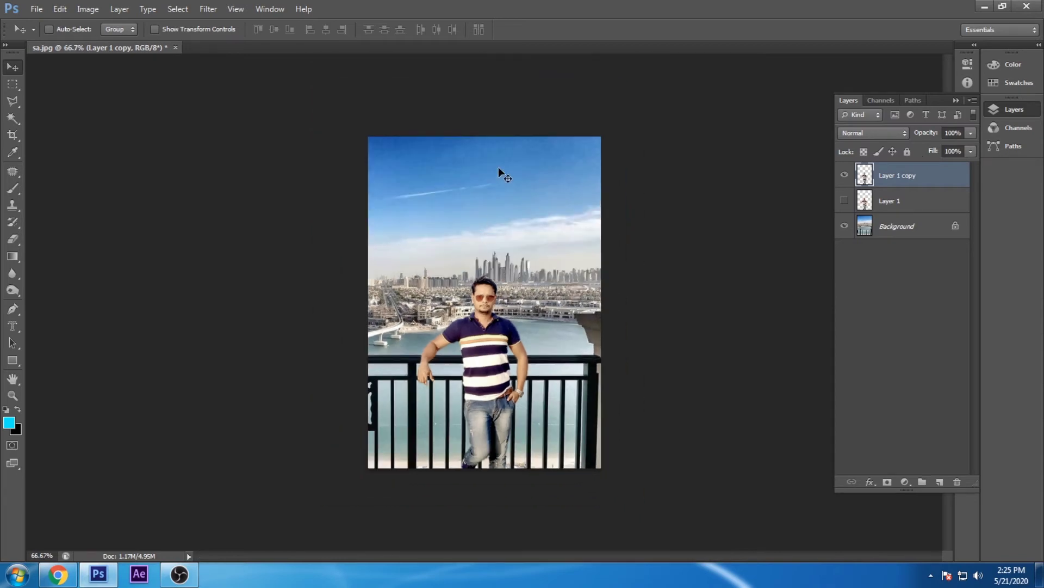
Add a new layer named 'colour' and fill it with cyan.
left_click(939, 482)
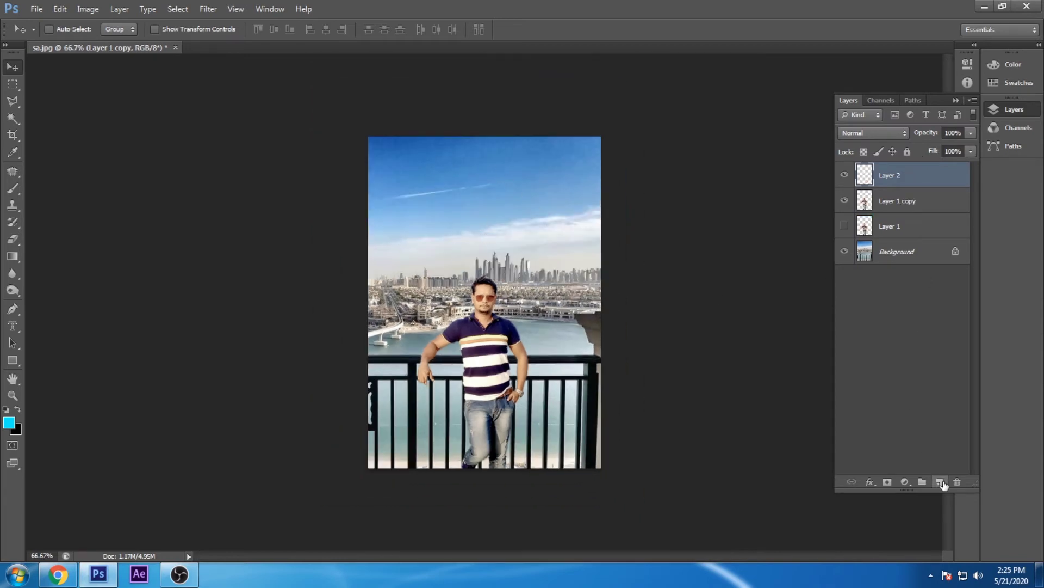
double_click(897, 175)
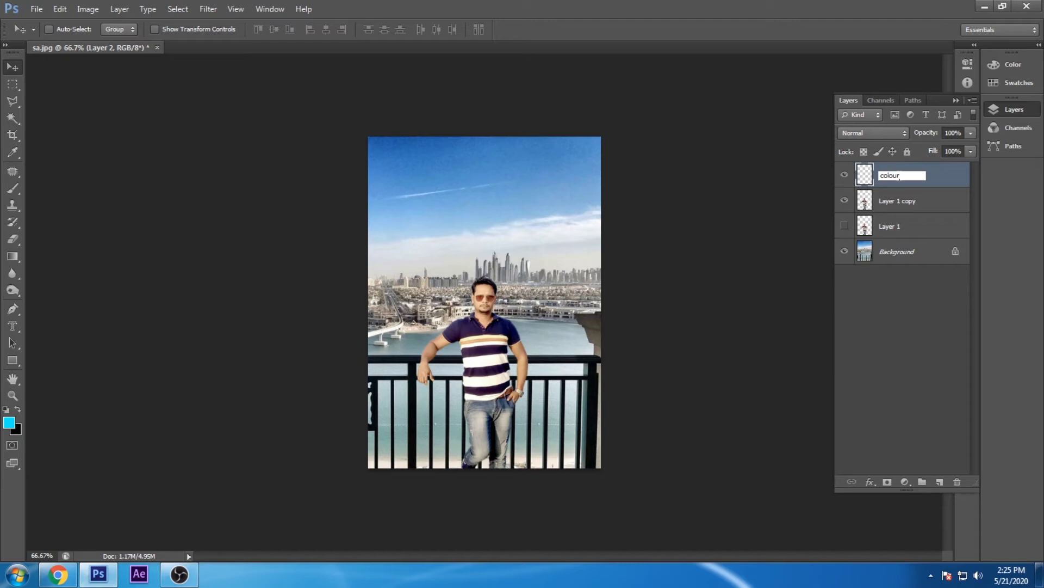
type("colour")
left_click(691, 246)
key("i")
left_click(687, 256)
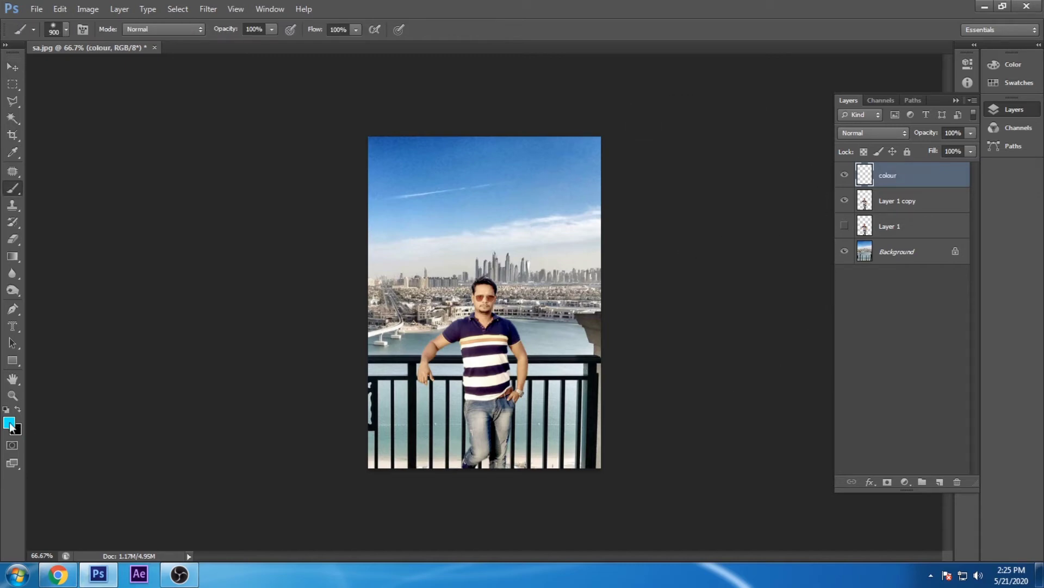
left_click(9, 423)
left_click(318, 151)
key("alt+BackSpace")
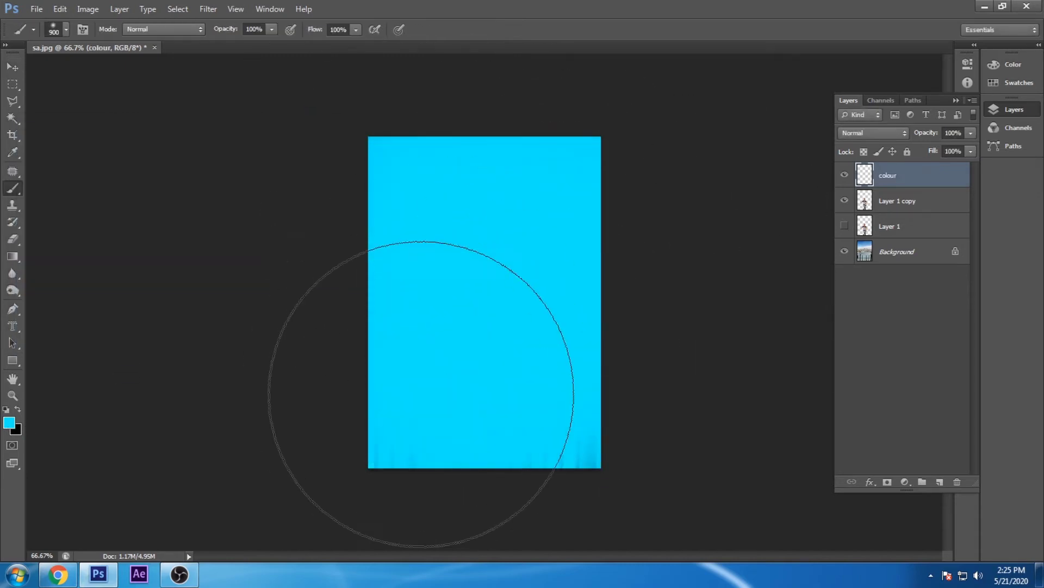
key("v")
Set the colour layer to Darken blend mode at 51% opacity and 84% fill.
scroll(891, 133, "down", 2)
left_click(892, 135)
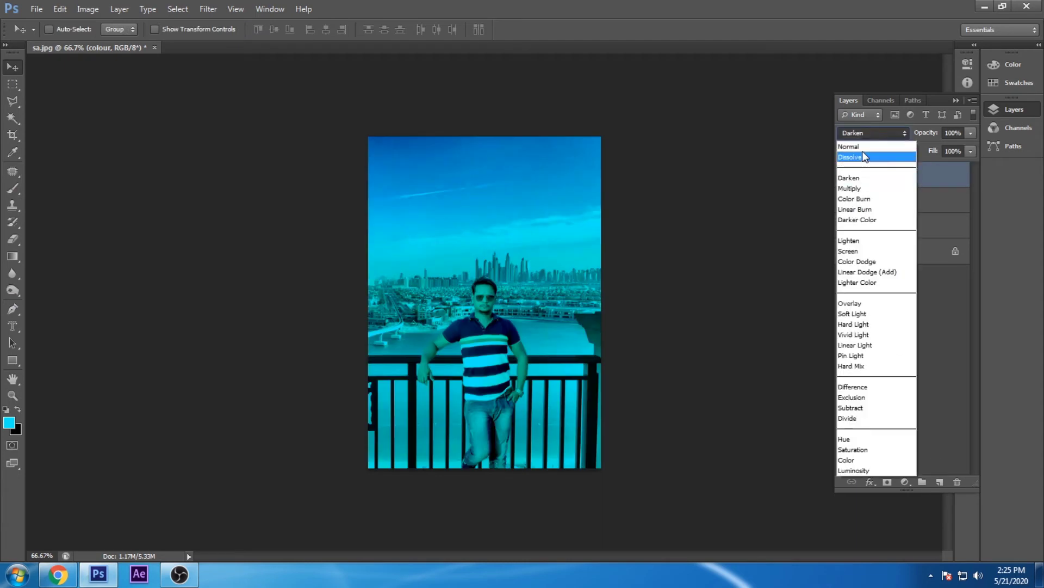
left_click(857, 177)
mouse_move(971, 136)
left_mouse_down()
mouse_move(938, 147)
mouse_move(961, 165)
left_mouse_up()
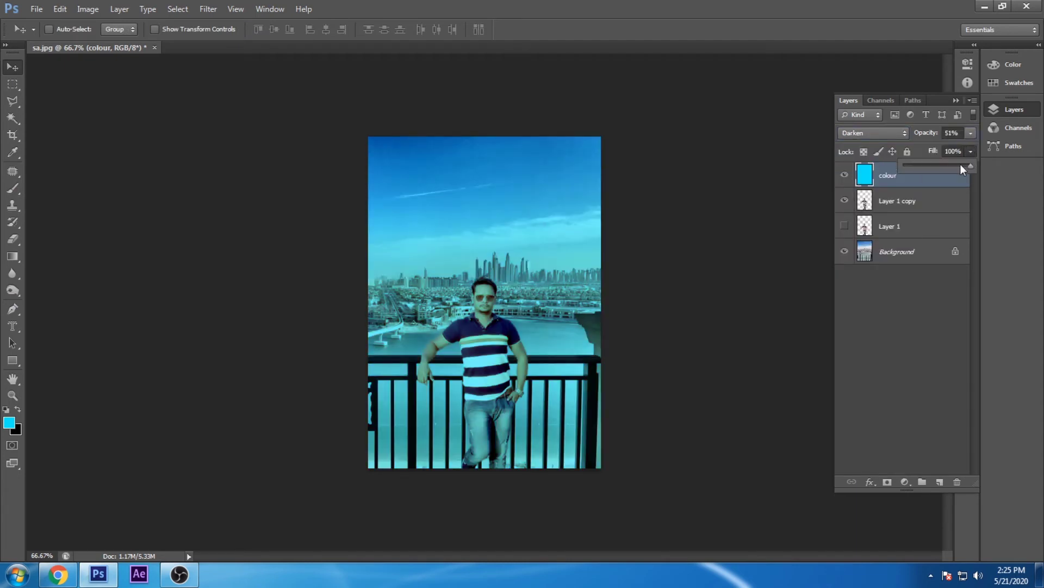
scroll(479, 321, "up", 2)
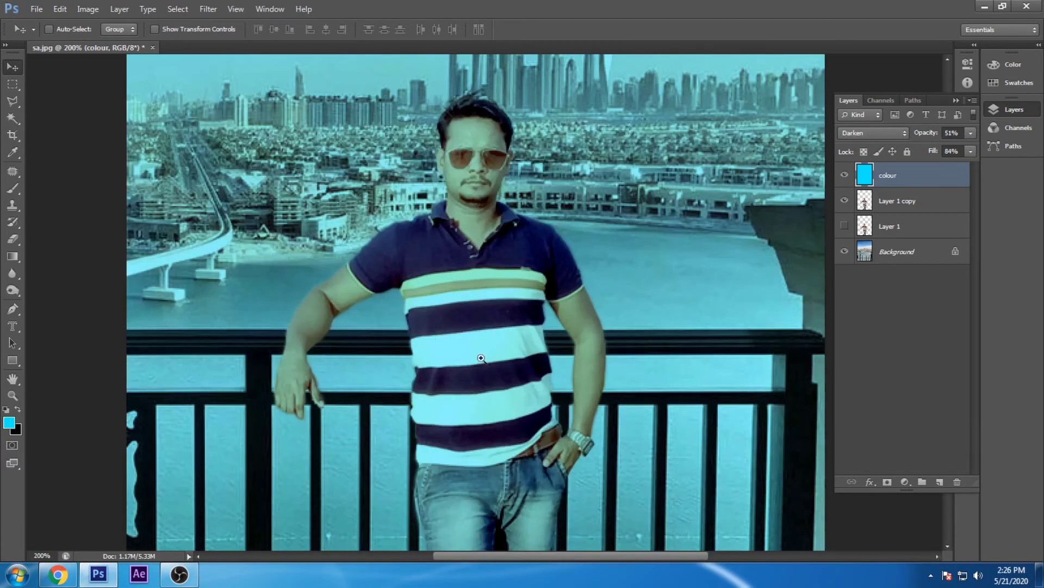
scroll(427, 343, "up", 1)
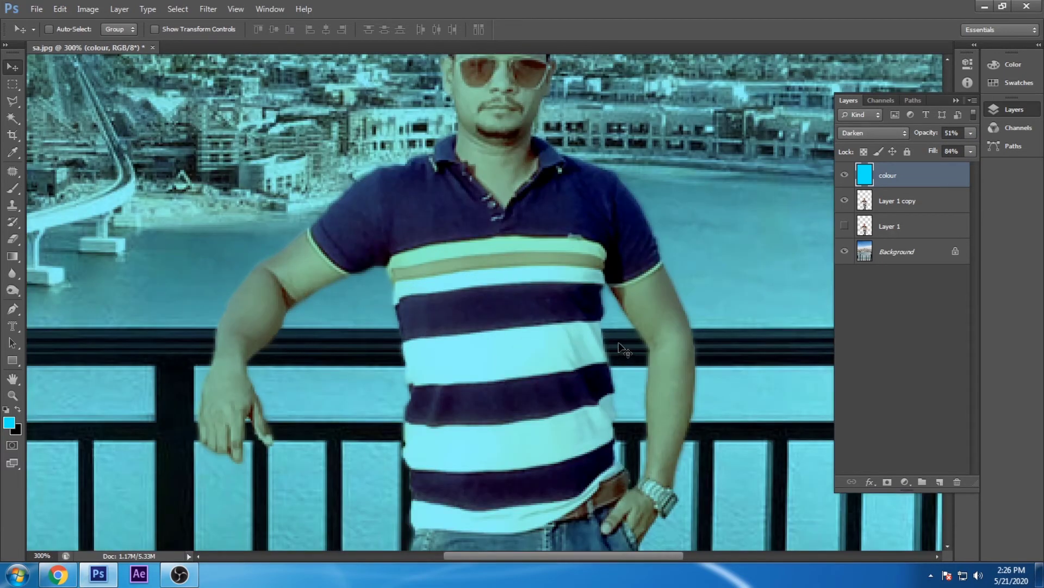
Add a new layer named 'black'.
left_click(939, 482)
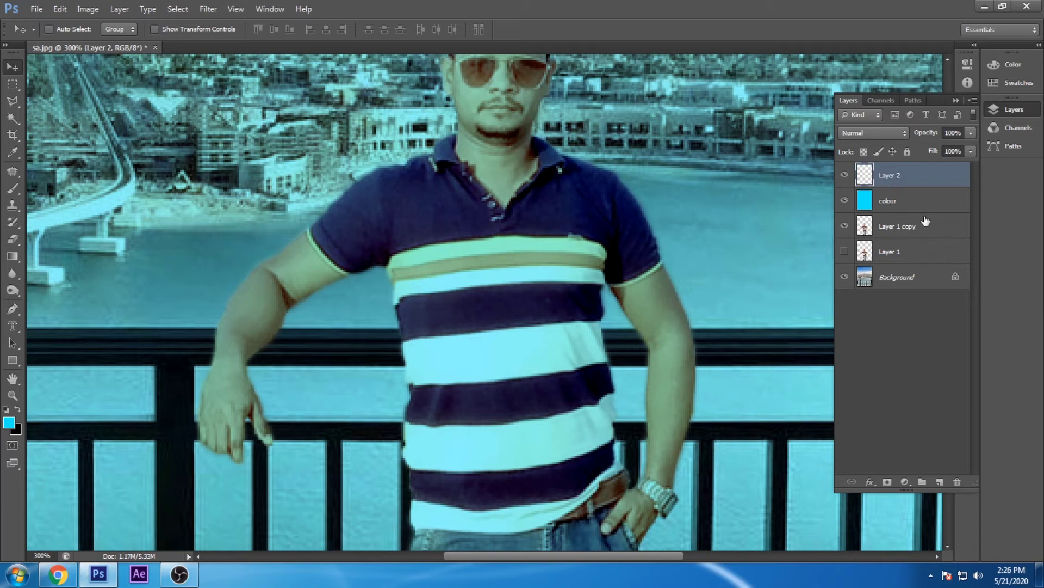
double_click(890, 175)
type("la")
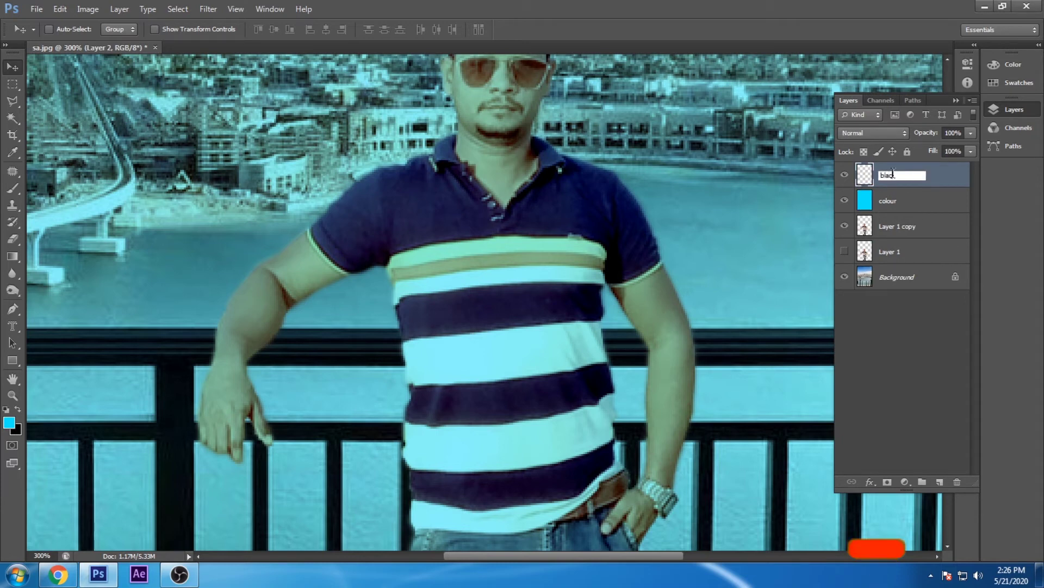
type("ck")
key("Return")
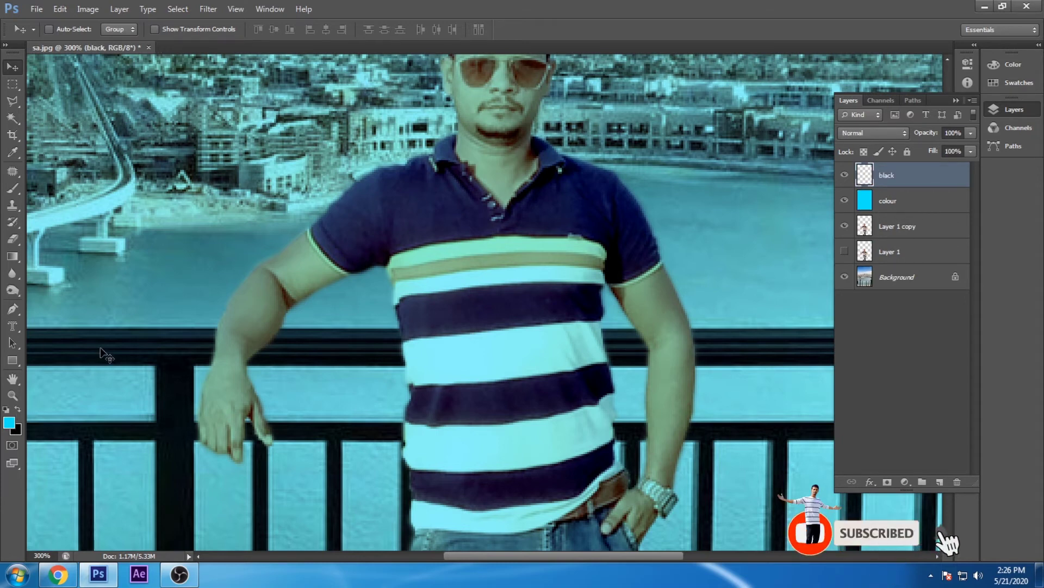
Choose the regular Brush tool and set its size to 23 px.
key("b")
right_click(15, 189)
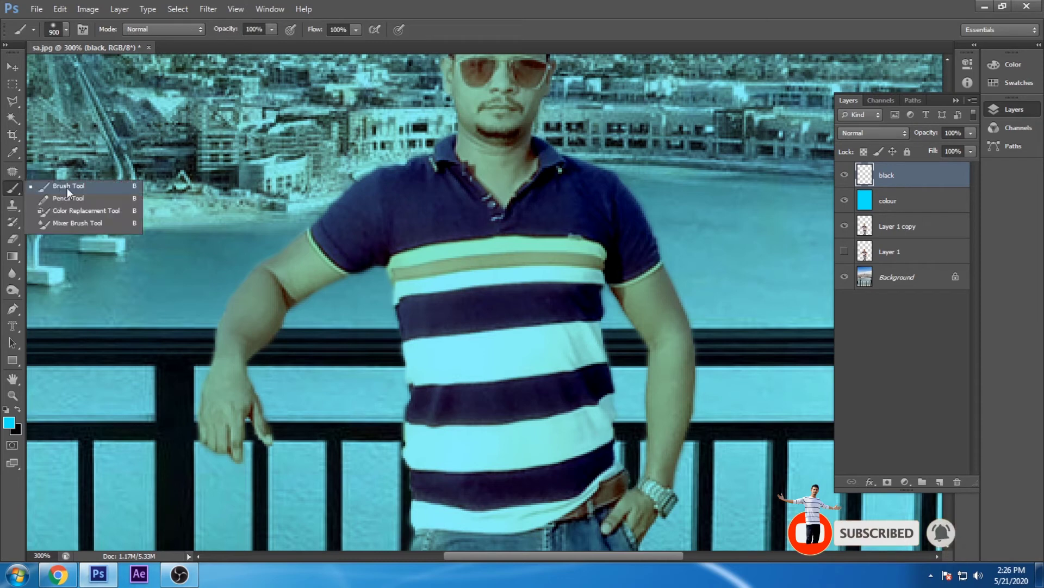
left_click(67, 188)
left_click(52, 30)
left_click(45, 67)
left_click_drag(45, 67, 33, 68)
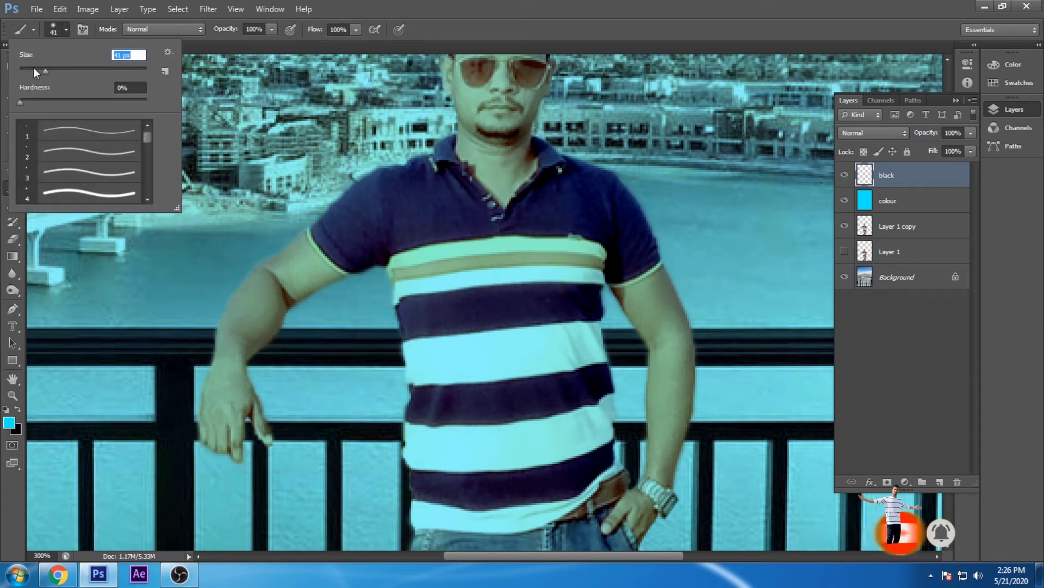
Paint black shadow strokes along the railing left and right of the man.
left_click_drag(200, 342, 310, 342)
key("ctrl+z")
key("x")
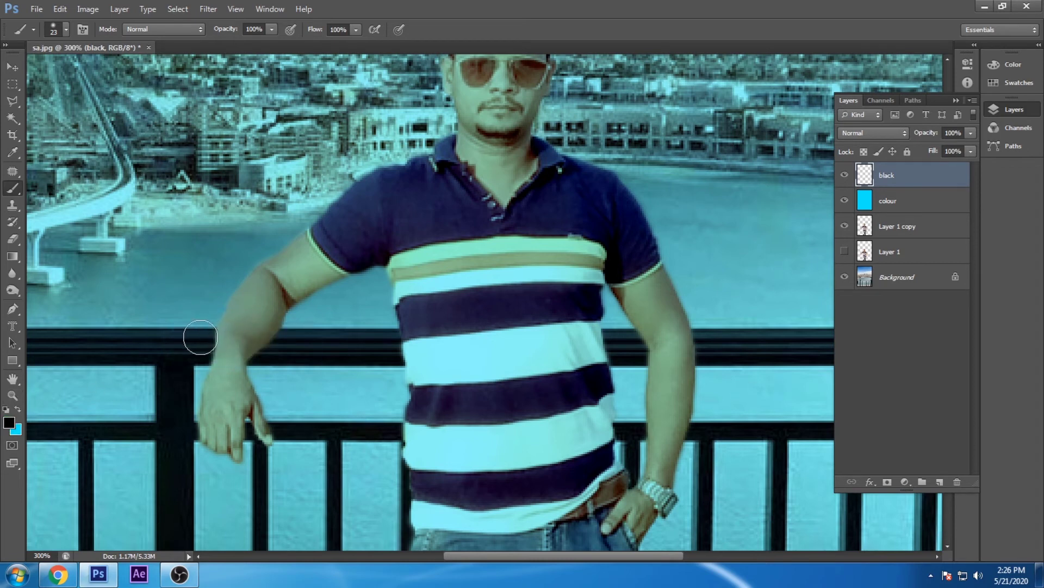
left_click_drag(200, 337, 354, 342)
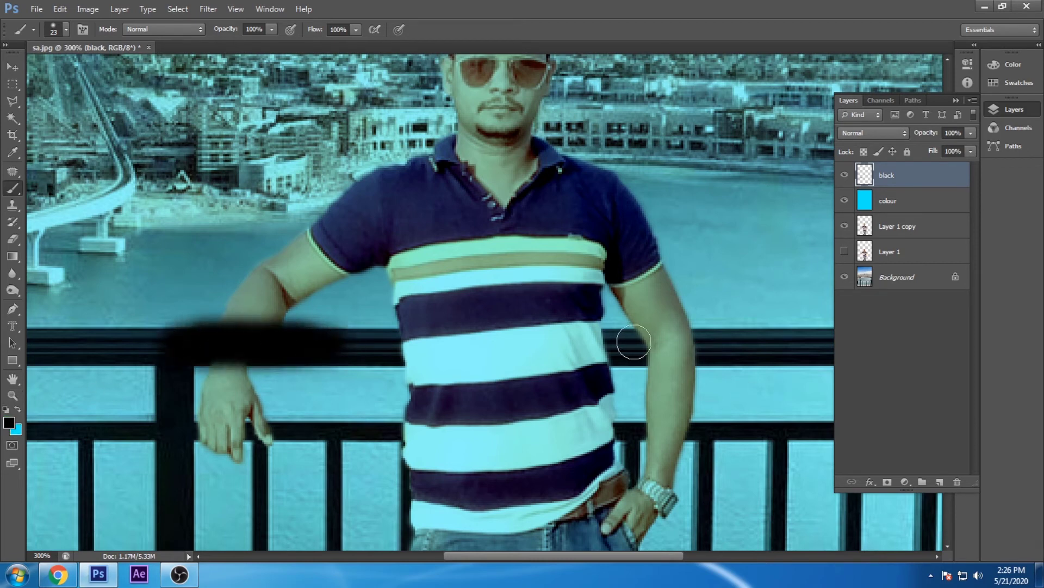
left_click_drag(634, 342, 726, 347)
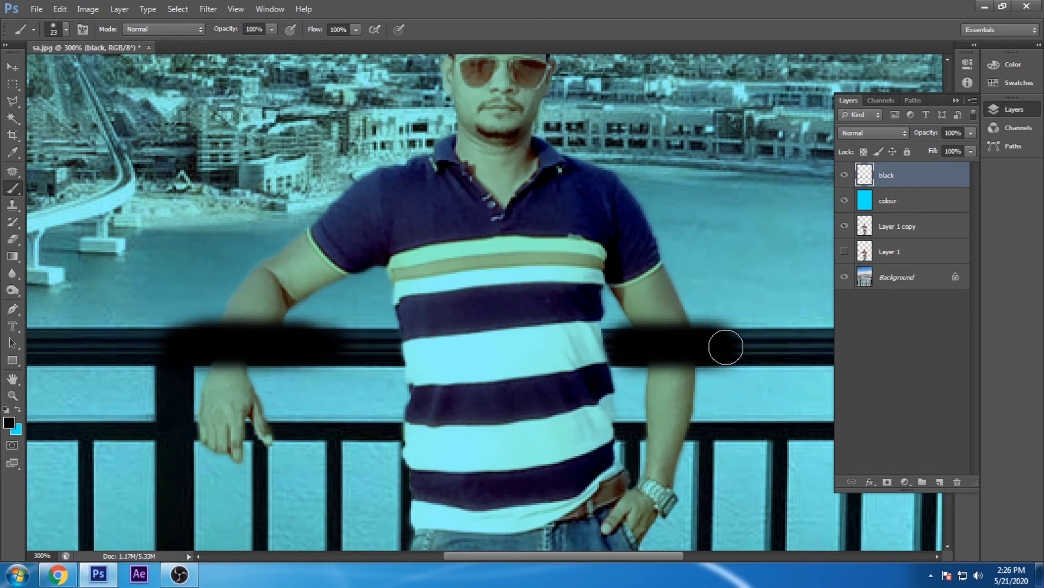
left_click(8, 69)
Move the black layer down twice so it sits behind the man's copy.
key("ctrl+bracketleft")
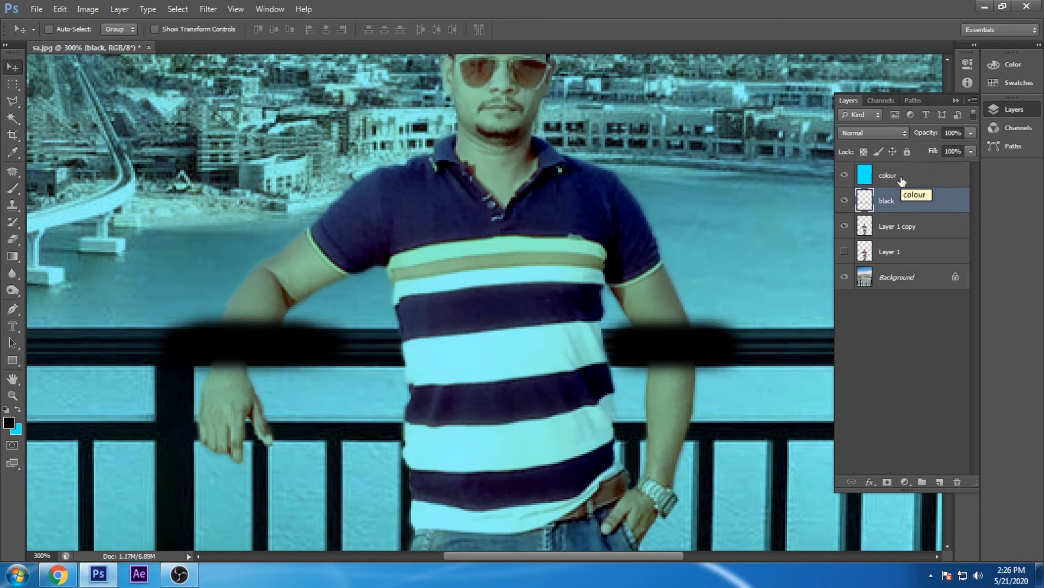
key("ctrl+bracketleft")
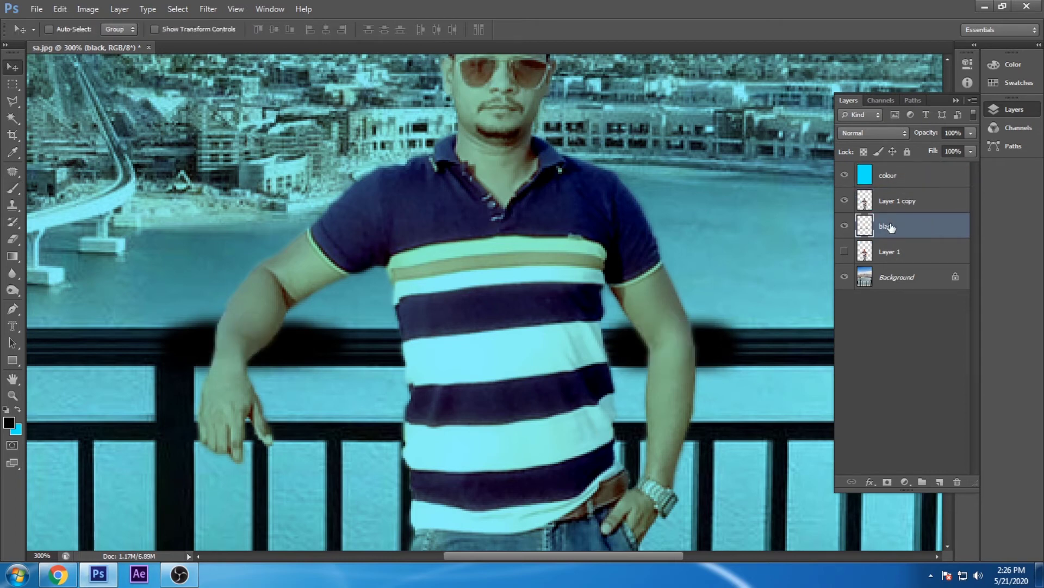
mouse_move(890, 227)
left_mouse_down()
mouse_move(893, 165)
mouse_move(901, 217)
left_mouse_up()
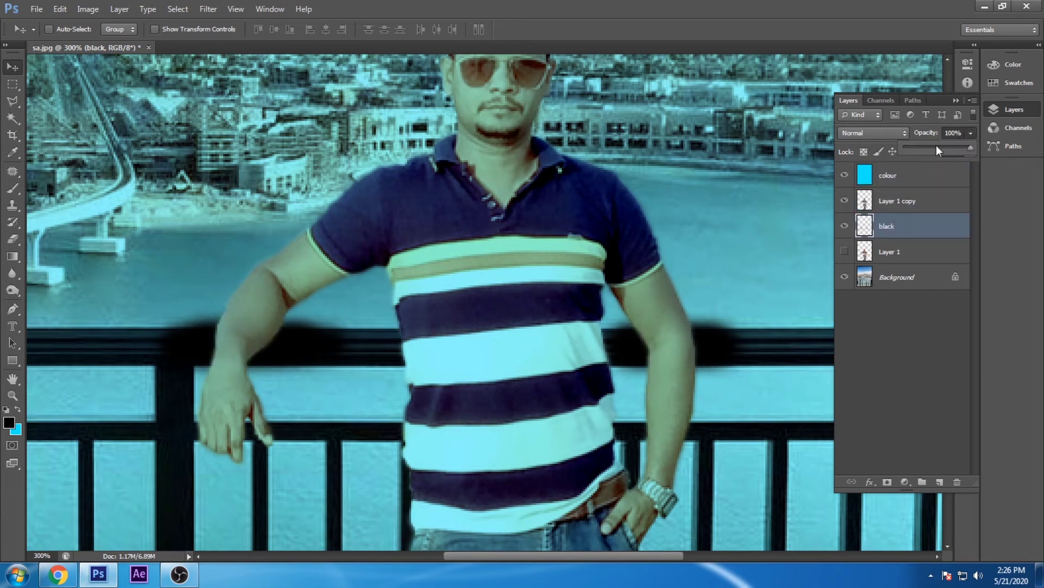
Set the black shadow layer to 75% opacity and 87% fill.
left_click(948, 145)
left_click(973, 132)
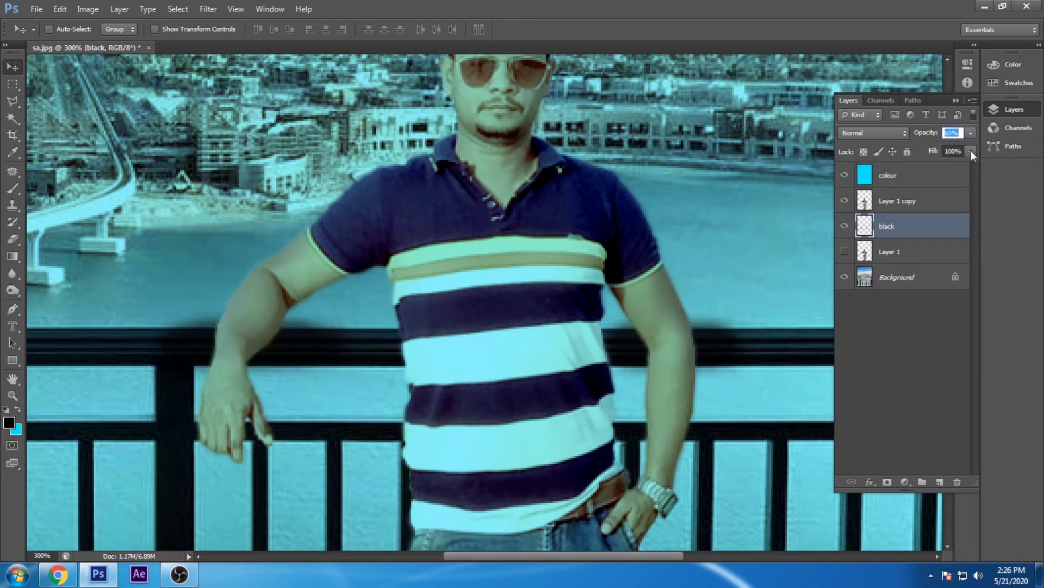
left_click_drag(971, 151, 957, 166)
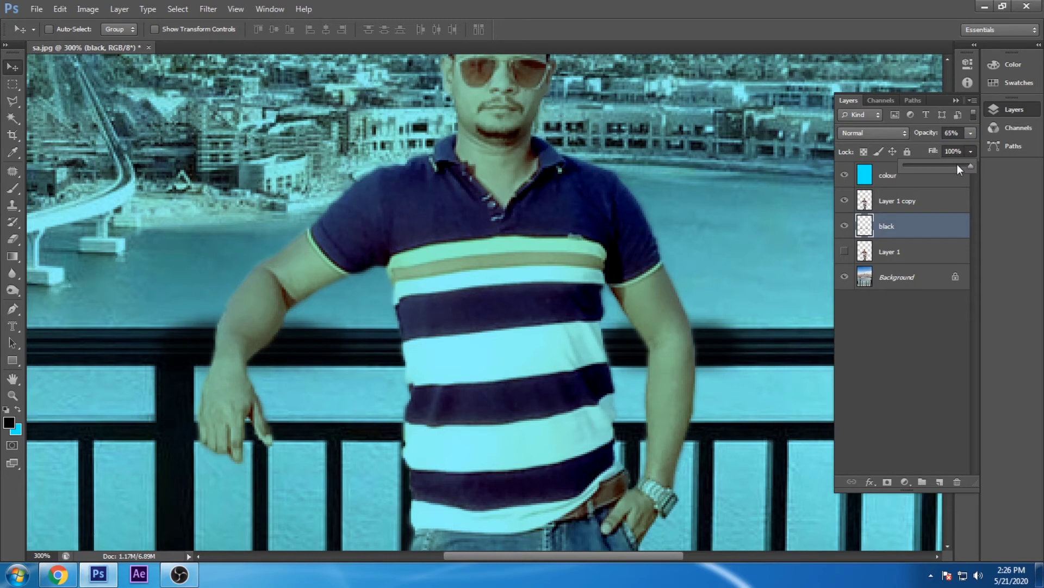
left_click(972, 133)
left_click_drag(954, 146, 958, 146)
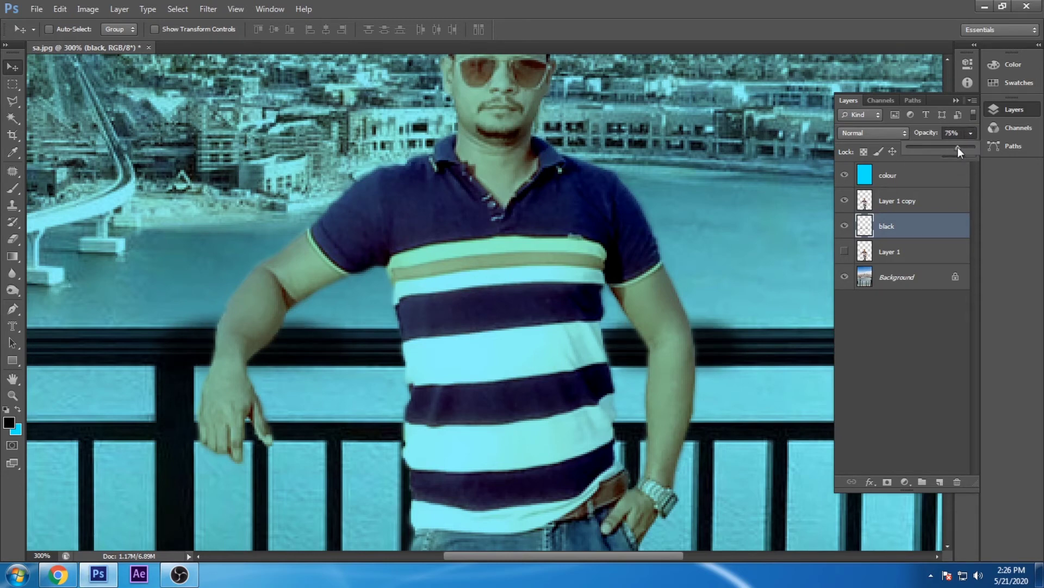
left_click(689, 328)
key("e")
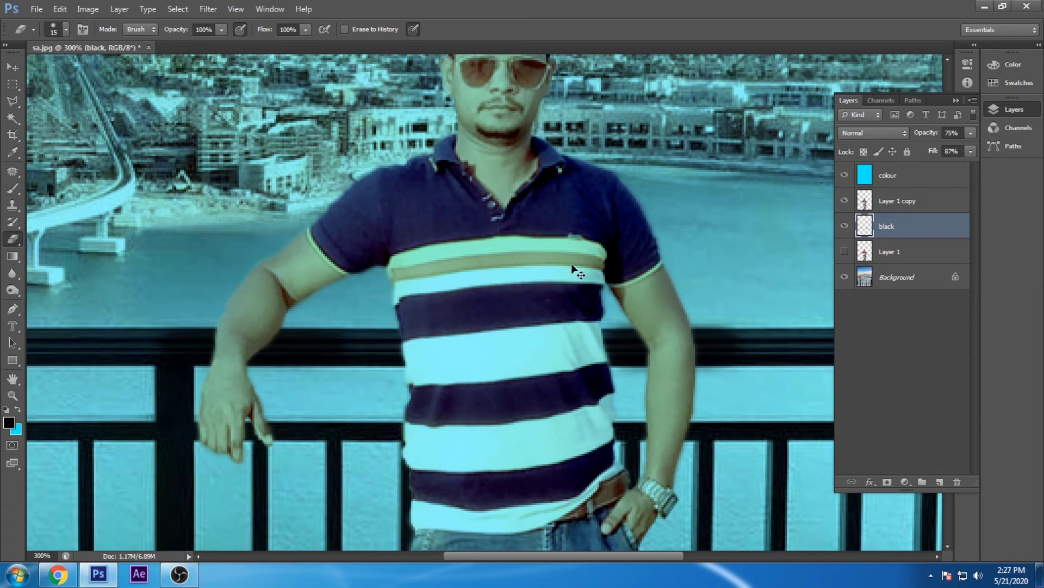
Move the shadow layer above the man and erase it from his left arm and right forearm.
key("ctrl+minus")
key("ctrl+minus")
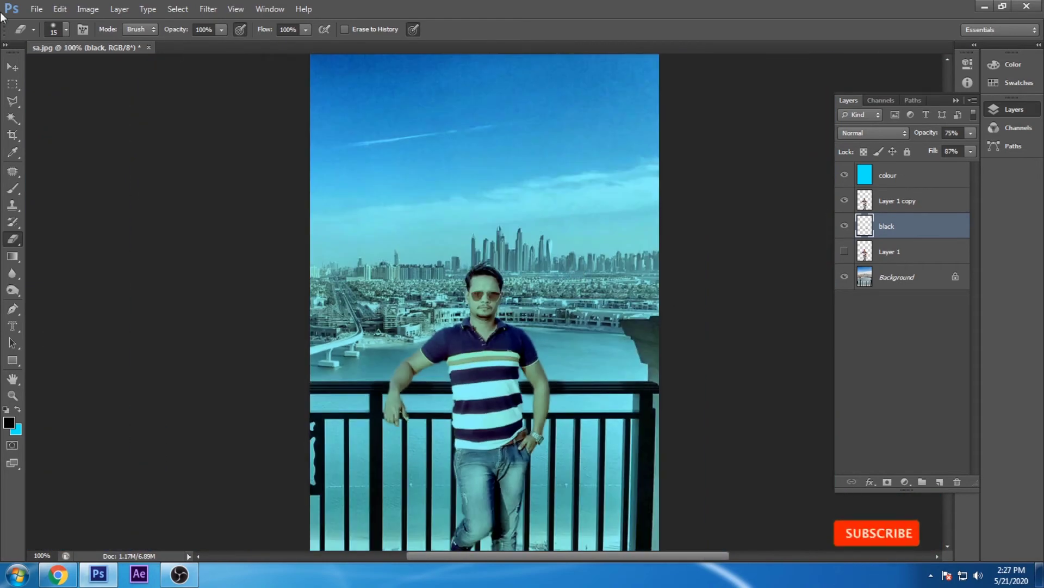
left_click(440, 405)
key("ctrl+plus")
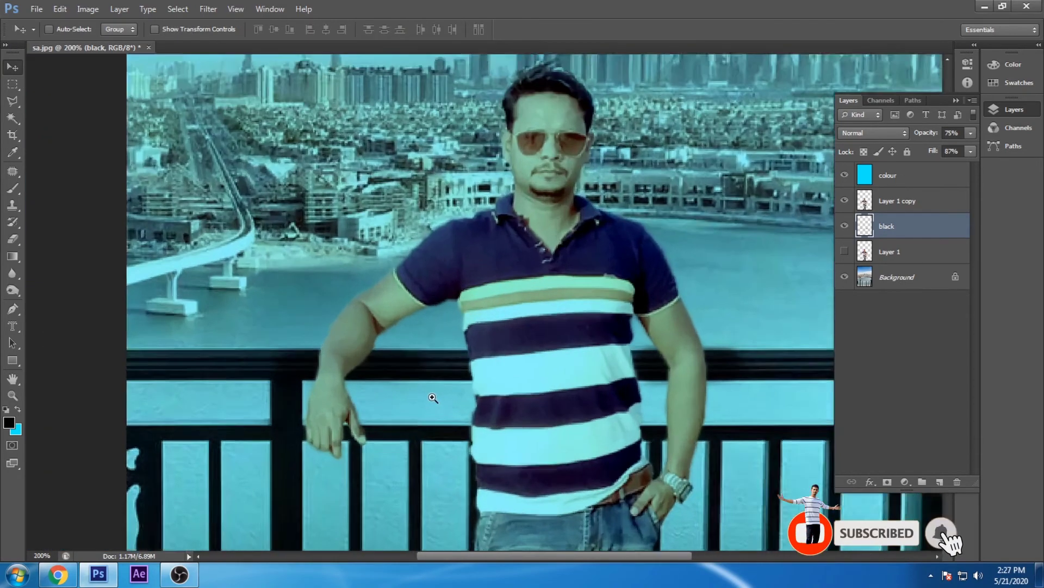
key("ctrl+plus")
key("ctrl+bracketright")
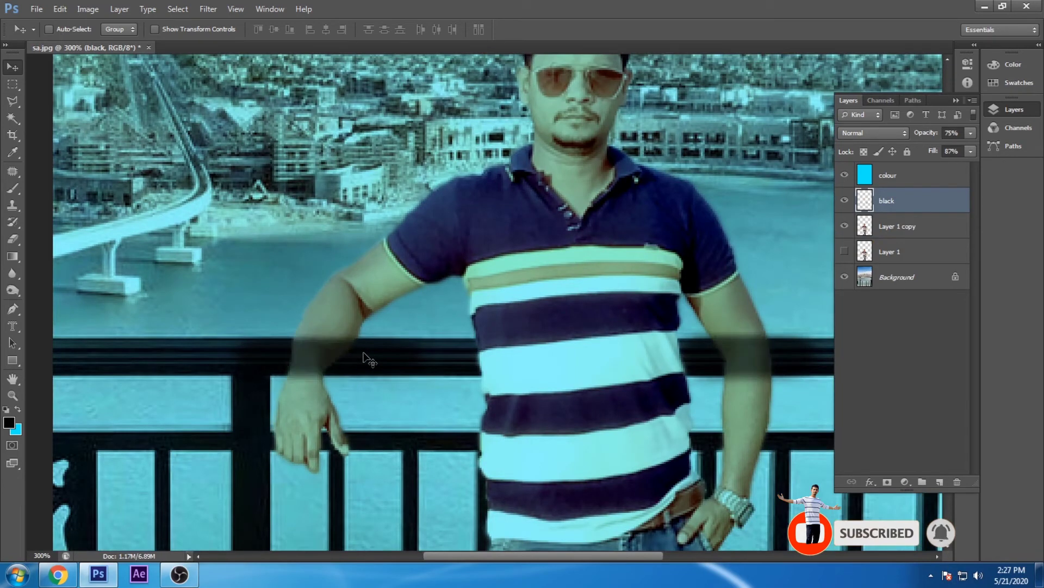
key("e")
left_click_drag(303, 354, 329, 341)
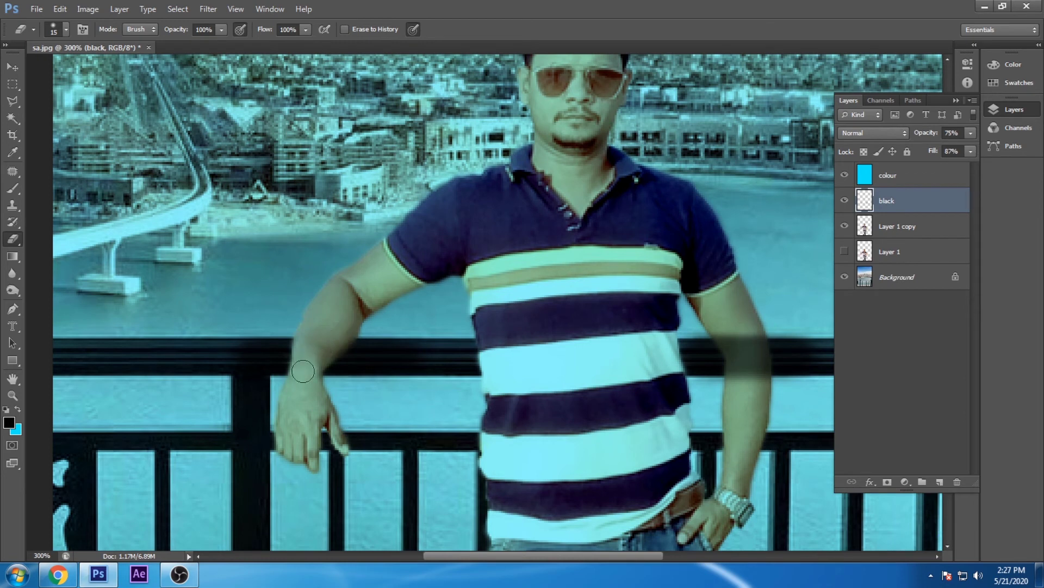
mouse_move(737, 343)
left_mouse_down()
mouse_move(723, 326)
mouse_move(746, 370)
mouse_move(751, 348)
mouse_move(758, 375)
mouse_move(765, 367)
mouse_move(744, 356)
left_mouse_up()
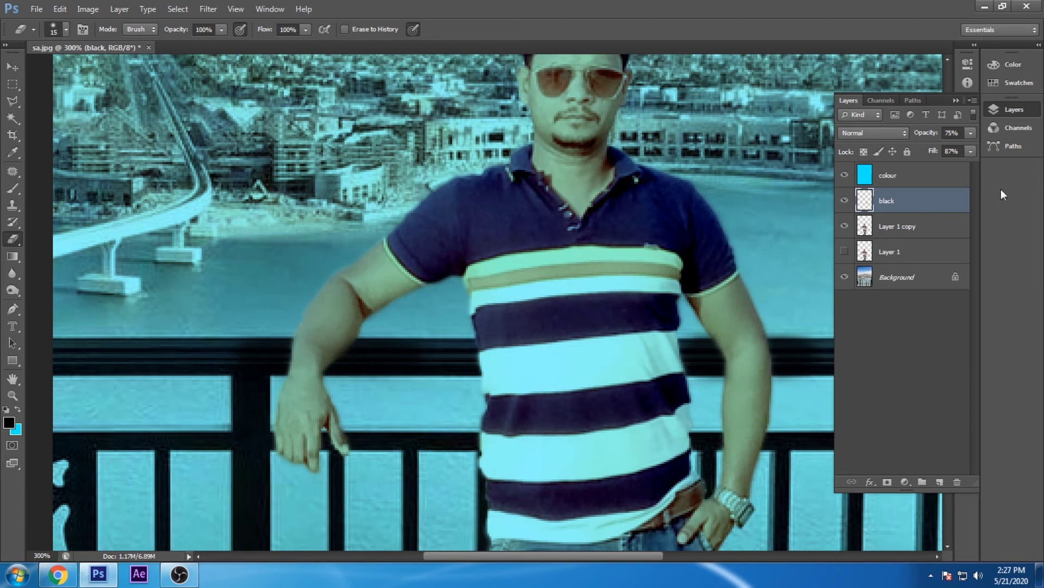
Set the black layer's fill to 94% and zoom back out.
left_click(970, 133)
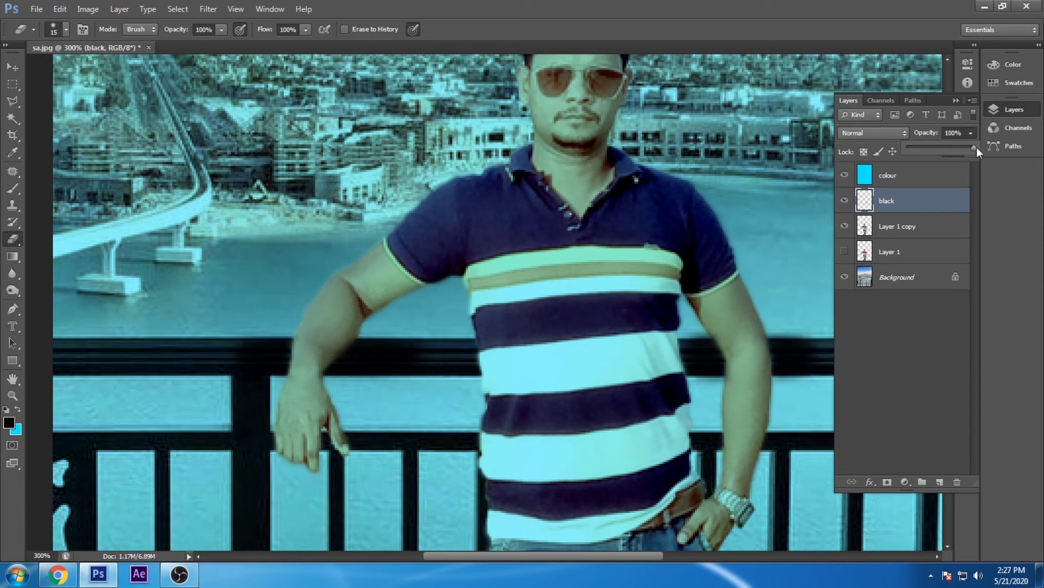
left_click(971, 133)
left_click_drag(970, 151, 965, 165)
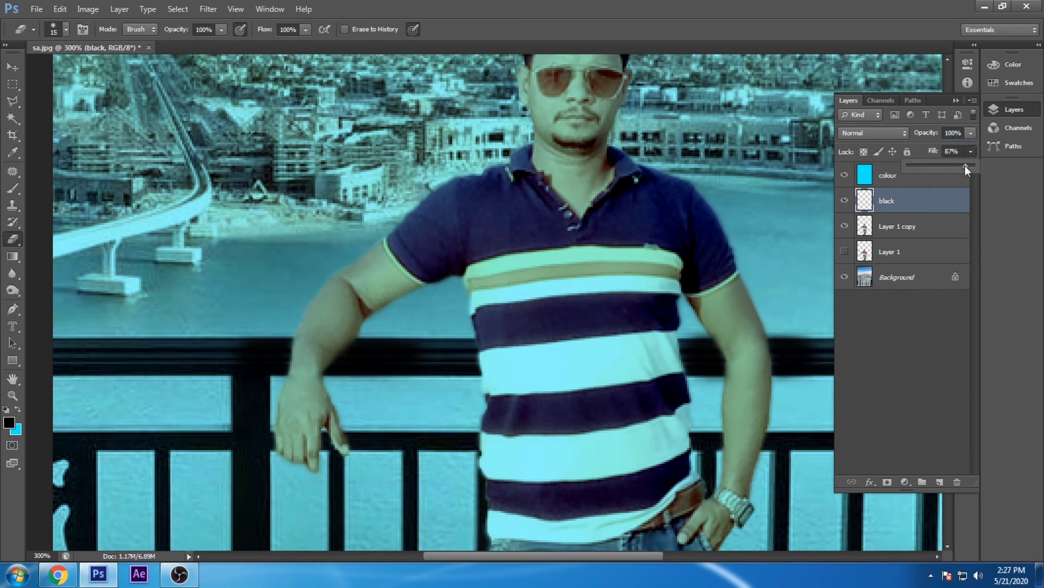
left_click(971, 152)
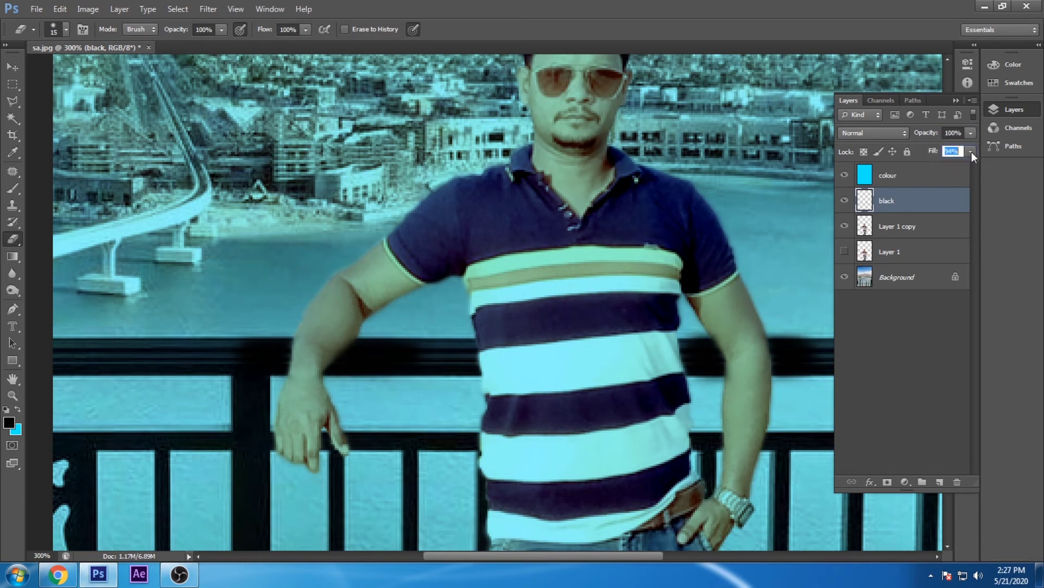
key("v")
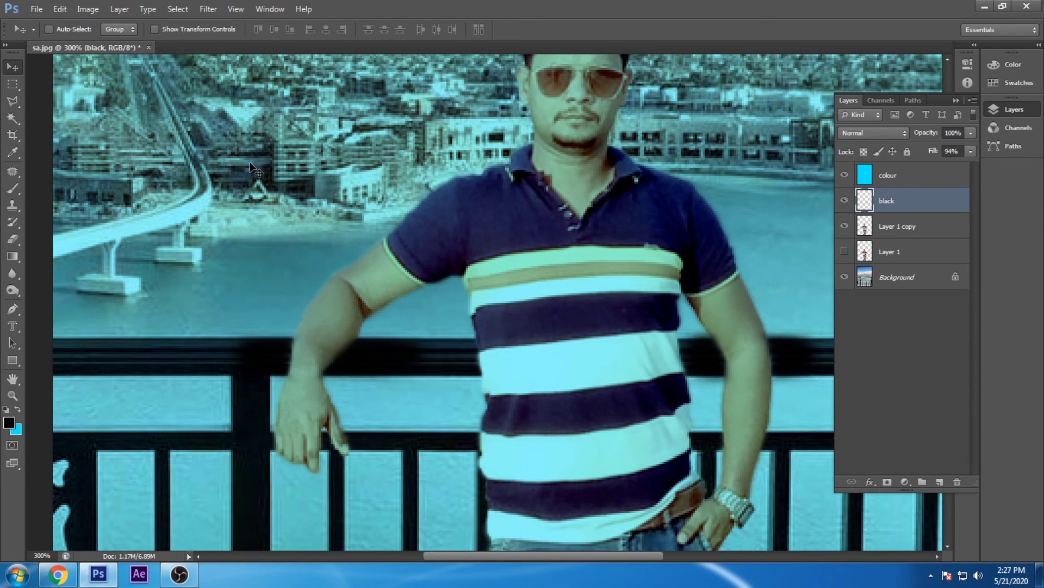
key("ctrl+minus")
key("ctrl+minus")
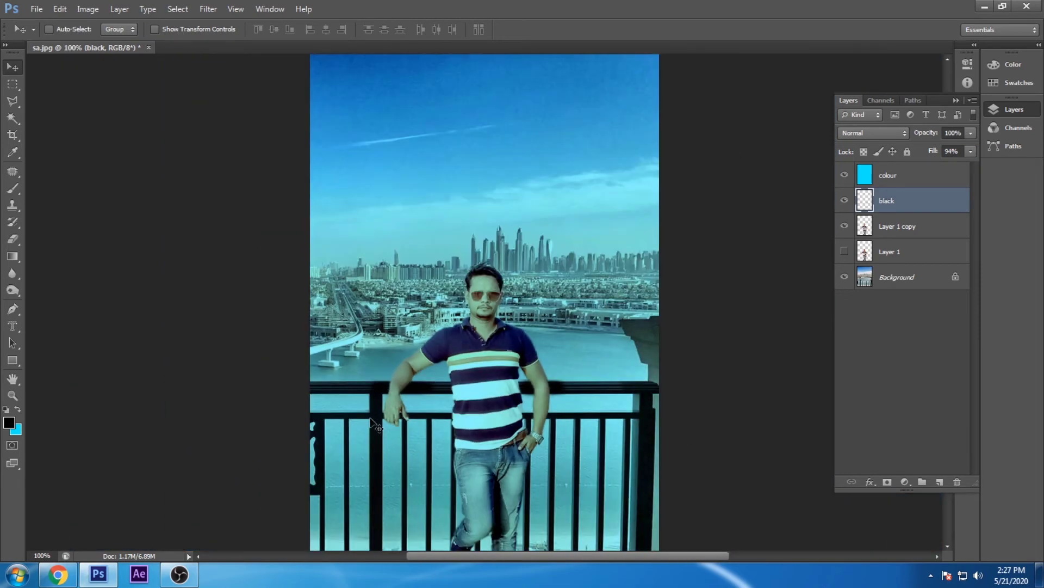
Inspect the railing shadow and toggle the cyan colour layer to compare.
key("ctrl+plus")
key("ctrl+plus")
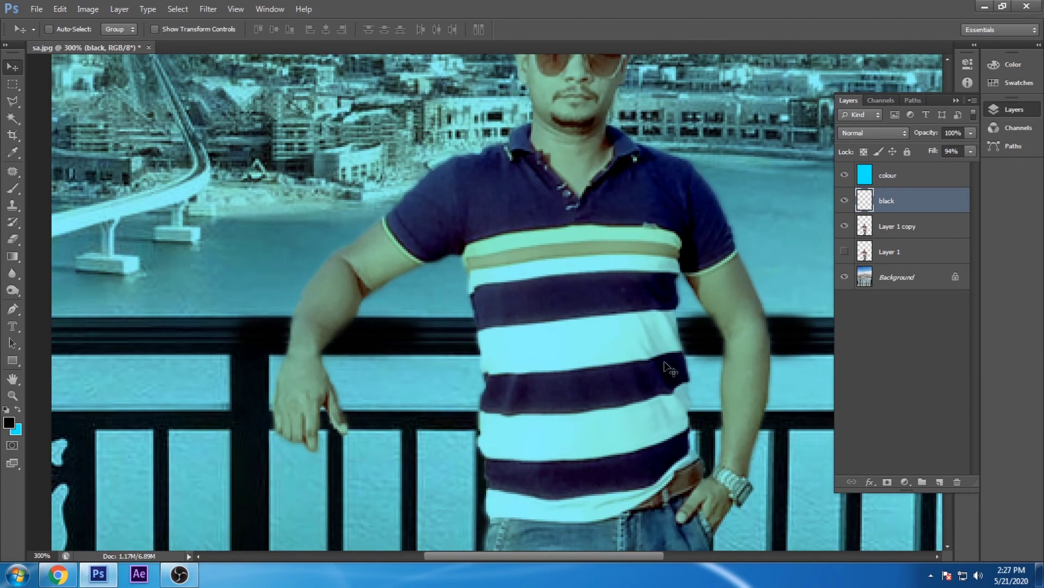
key("ctrl+minus")
key("ctrl+minus")
left_click(845, 175)
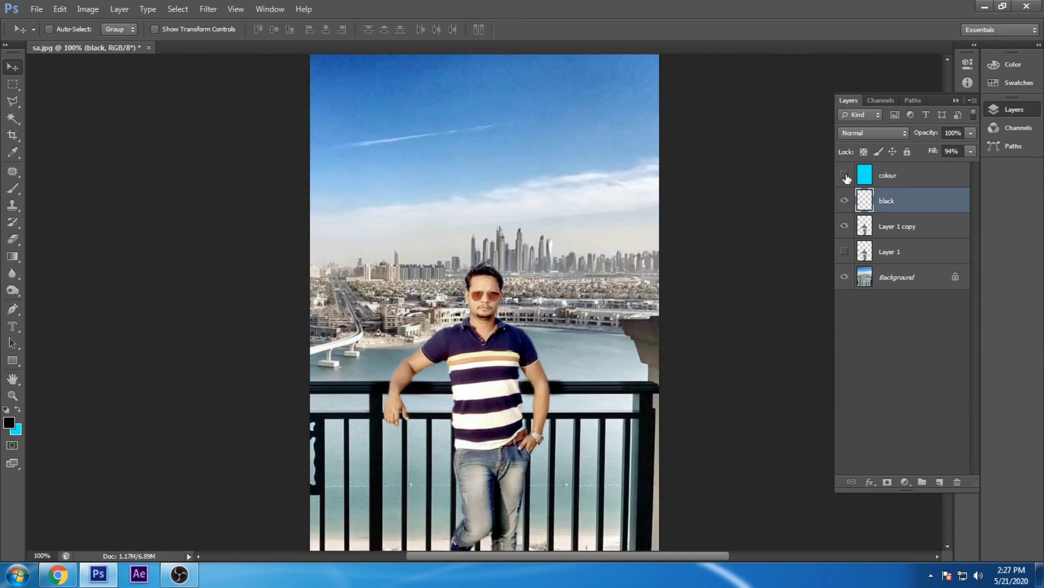
left_click(844, 176)
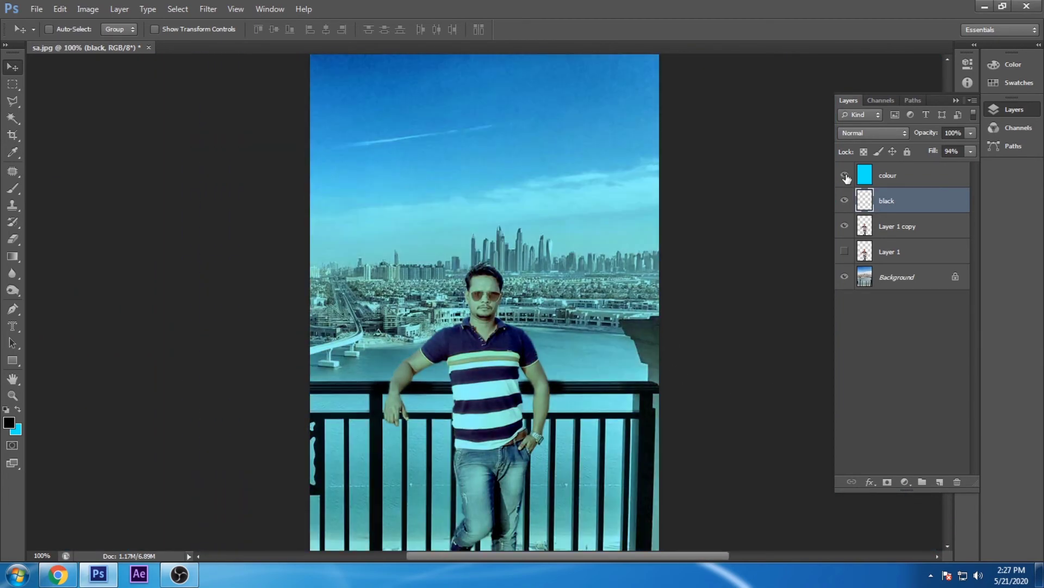
Set the colour layer to 30% opacity and 72% fill.
left_click(888, 175)
left_click(970, 133)
mouse_move(942, 146)
left_mouse_down()
mouse_move(928, 146)
mouse_move(955, 166)
left_mouse_up()
left_click(970, 151)
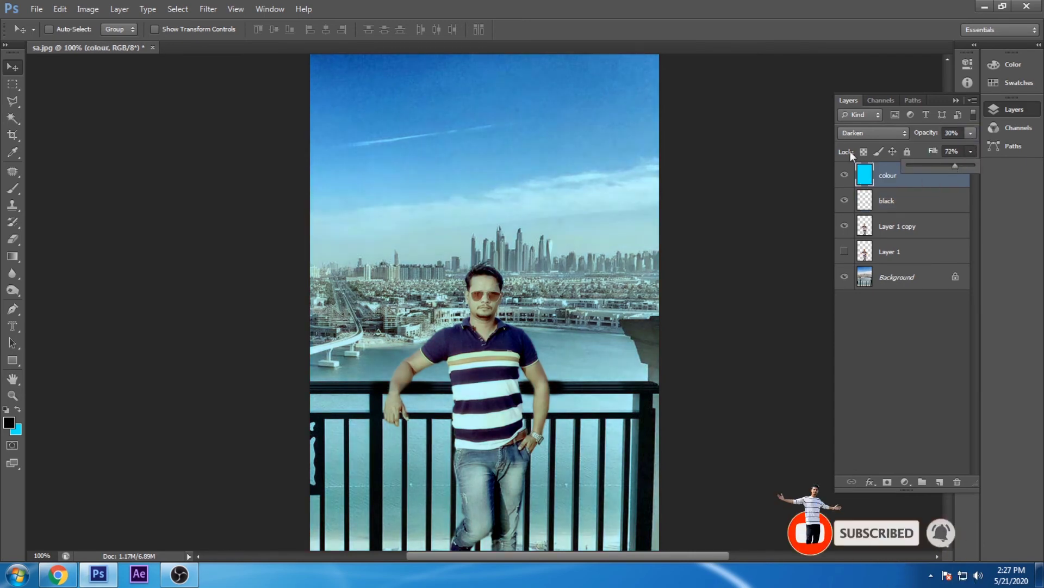
left_click(845, 175)
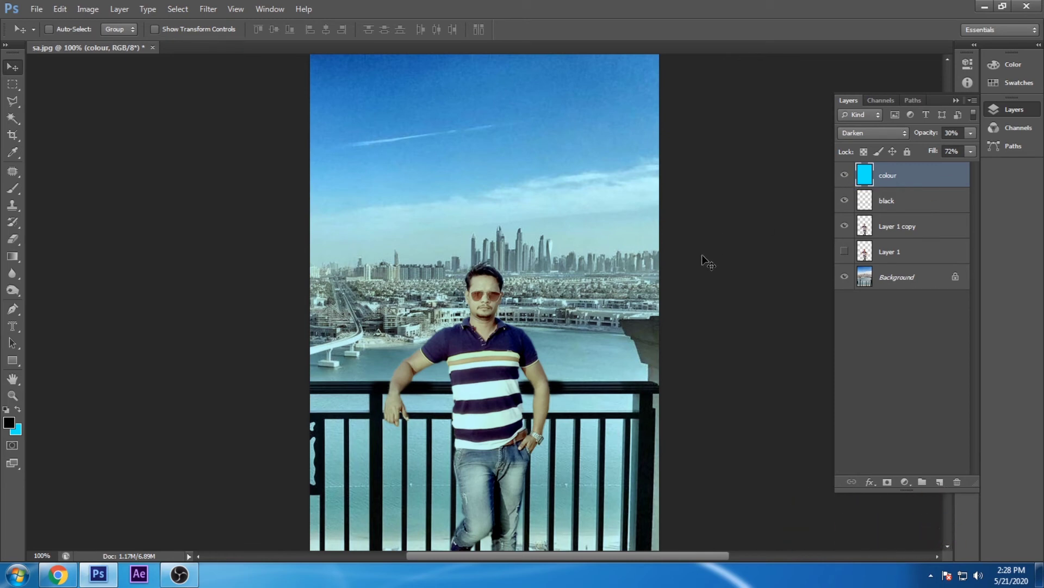
key("ctrl+shift+s")
Save the composite as a JPEG named 'final' in the demo folder.
left_click(205, 348)
key("j")
key("Return")
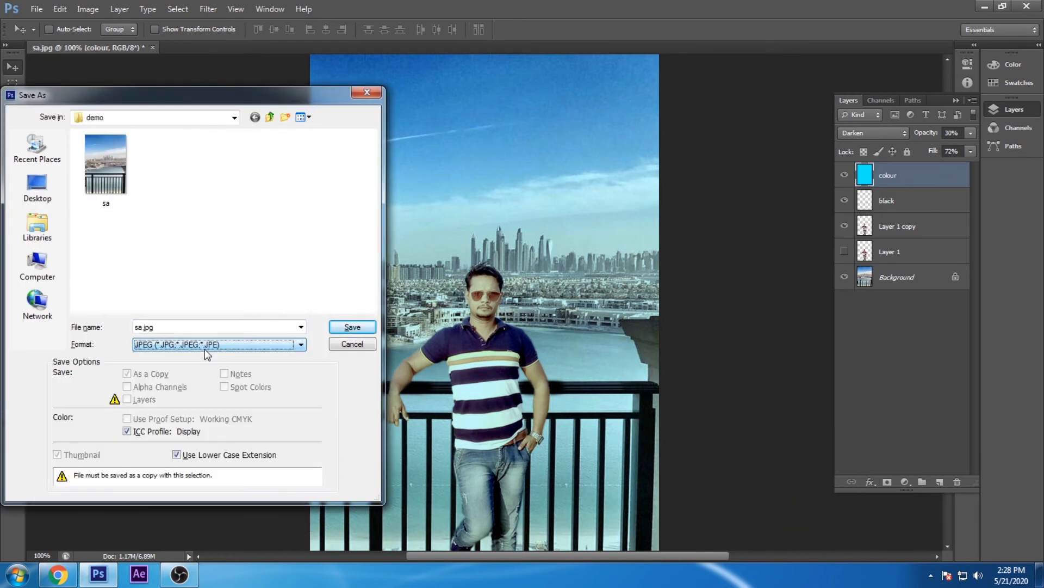
double_click(188, 327)
type("final")
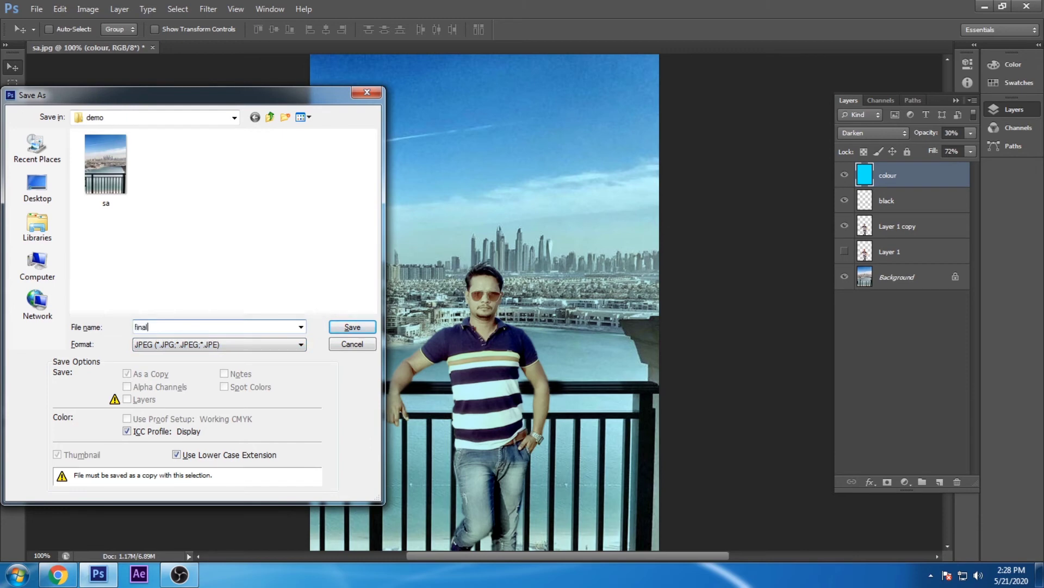
left_click(37, 185)
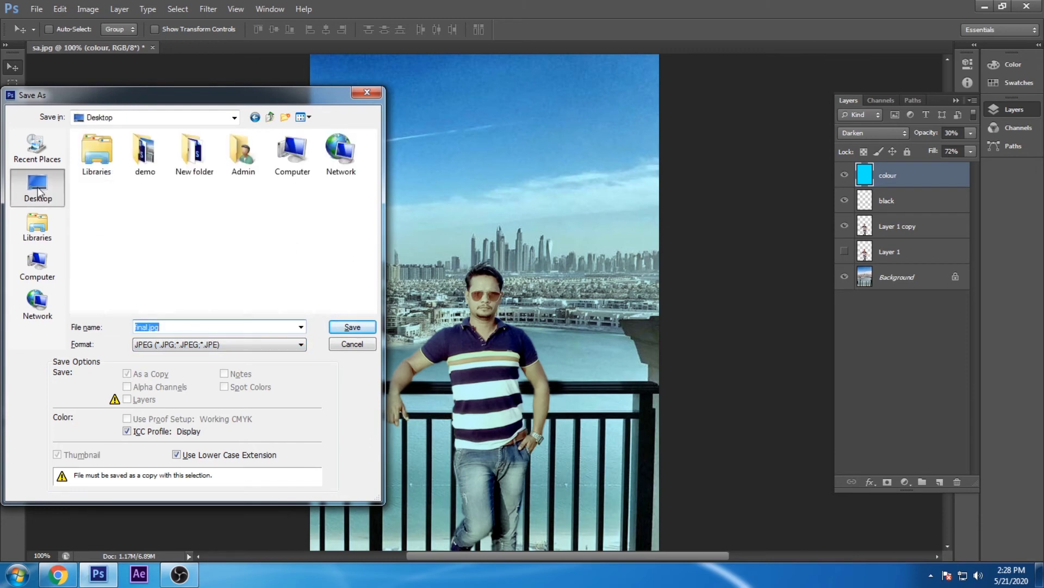
double_click(151, 157)
left_click(352, 327)
left_click(604, 150)
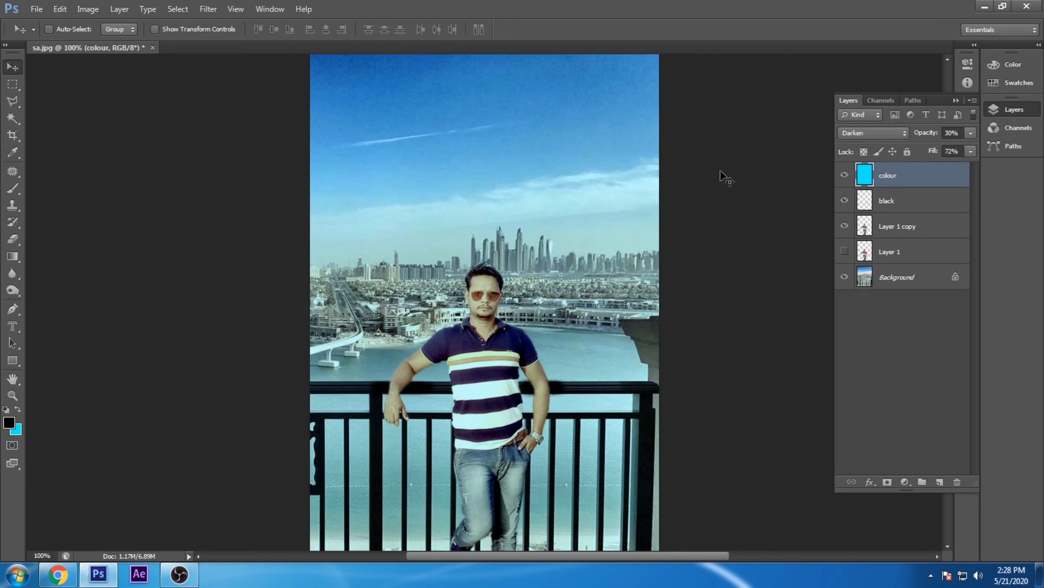
Save a layered Photoshop copy to the Desktop and close the document.
key("ctrl+shift+s")
left_click(37, 191)
left_click(352, 326)
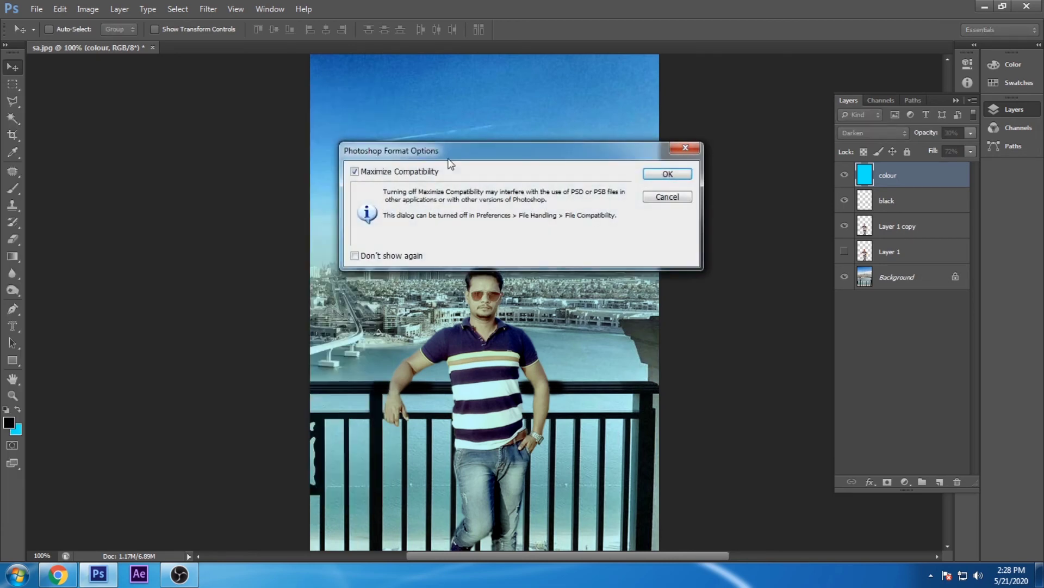
left_click(685, 177)
left_click(149, 47)
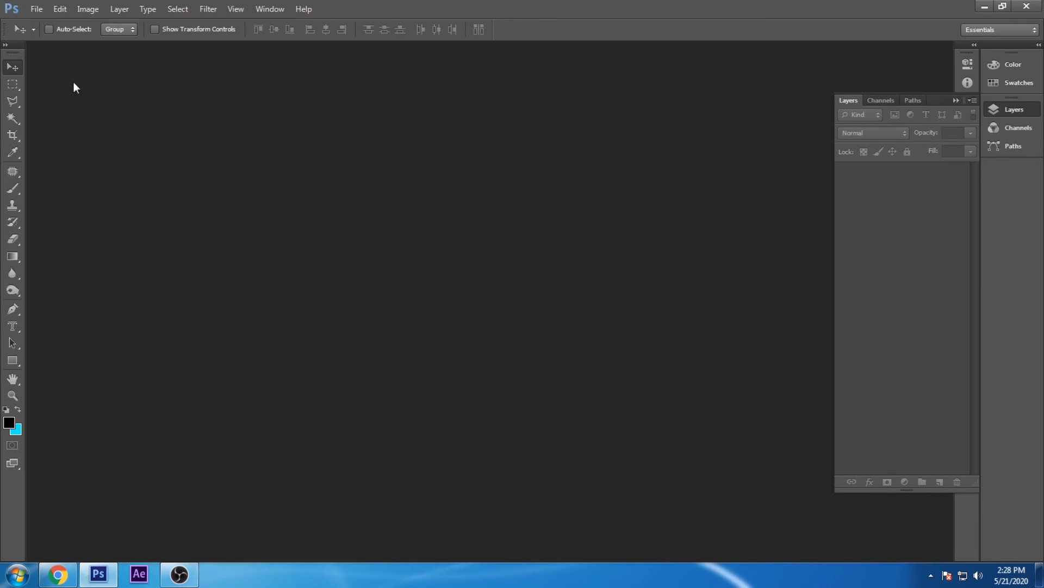
Set Camera Raw preferences to automatically open all supported JPEGs.
left_click(60, 9)
left_click(294, 478)
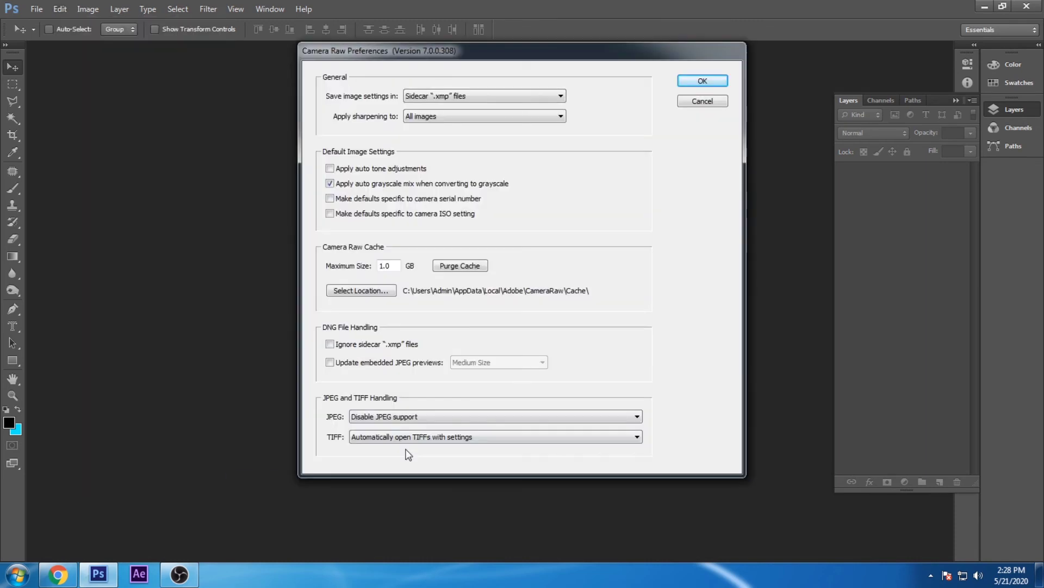
left_click(544, 416)
left_click(544, 436)
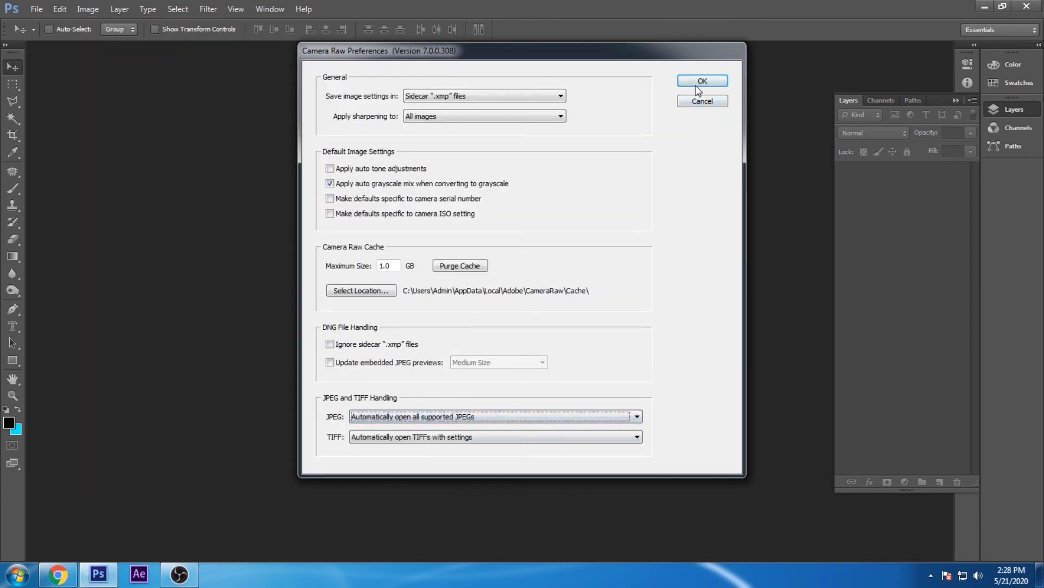
left_click(702, 82)
Open final.jpg from the demo folder in Camera Raw.
left_click(36, 8)
left_click(51, 32)
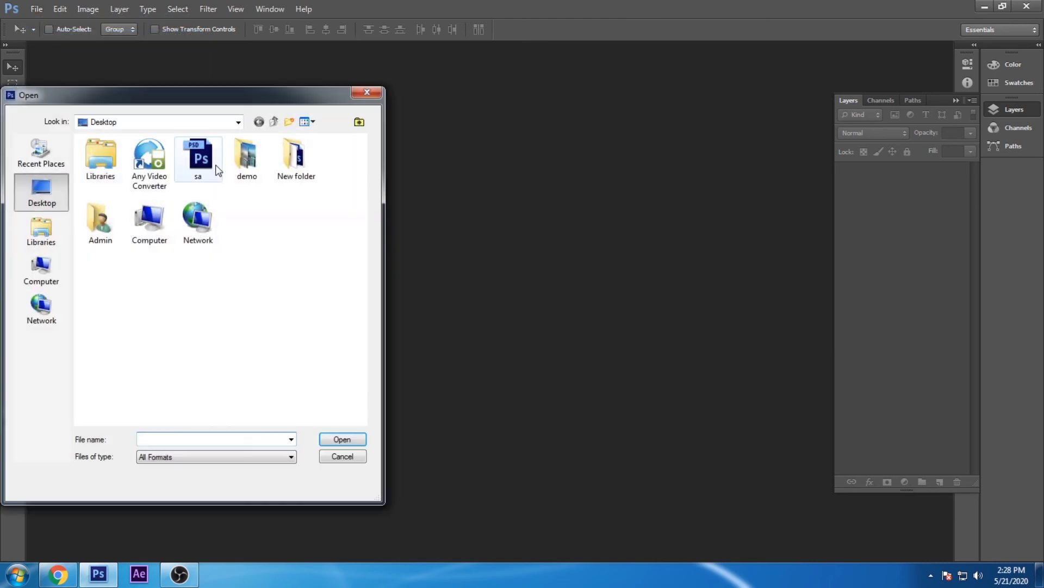
double_click(242, 163)
double_click(109, 169)
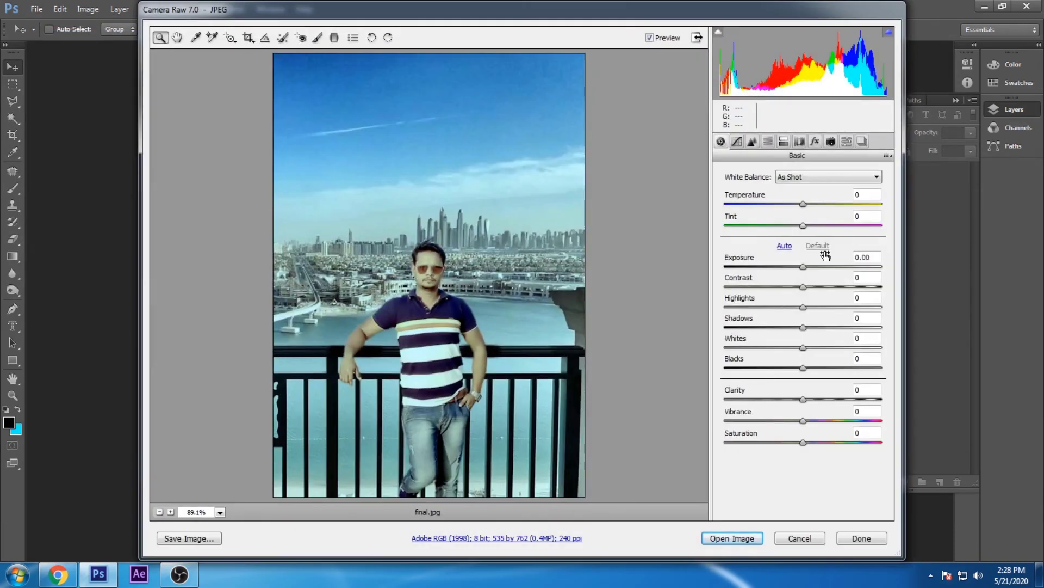
In Camera Raw Basic, warm the white balance, lower exposure, and set whites +28, clarity +32 and more vibrance.
mouse_move(803, 204)
left_mouse_down()
mouse_move(821, 204)
mouse_move(841, 225)
mouse_move(834, 233)
mouse_move(804, 204)
mouse_move(817, 204)
left_mouse_up()
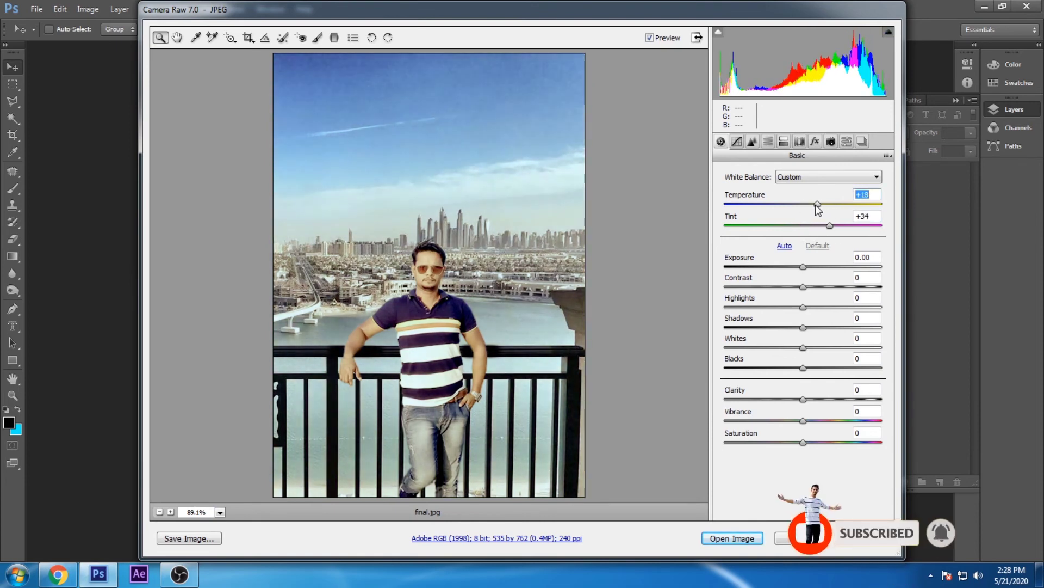
mouse_move(803, 267)
left_mouse_down()
mouse_move(790, 266)
mouse_move(795, 287)
mouse_move(776, 287)
mouse_move(789, 307)
mouse_move(821, 307)
mouse_move(816, 328)
left_mouse_up()
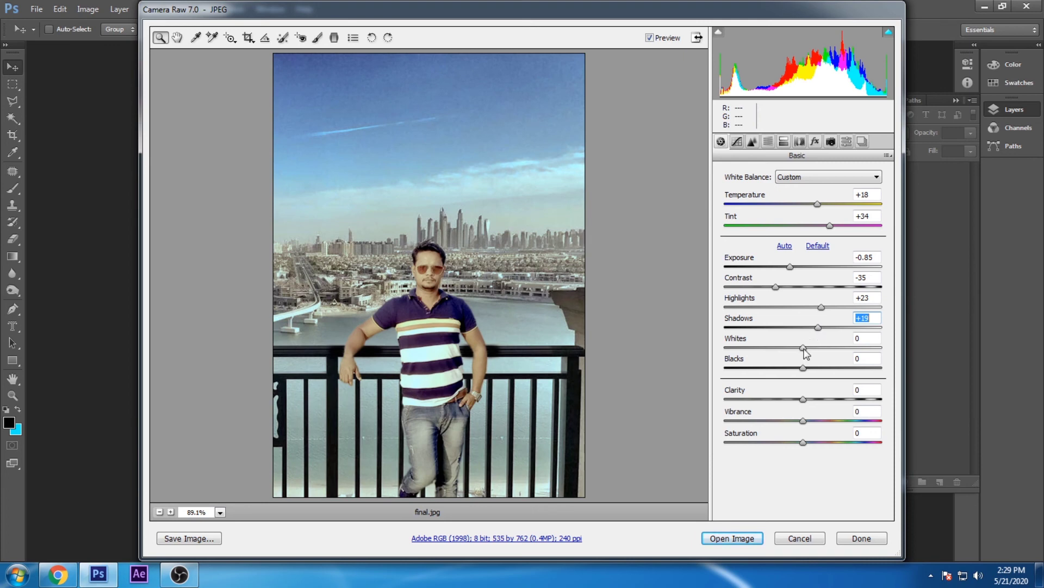
left_click_drag(804, 348, 827, 348)
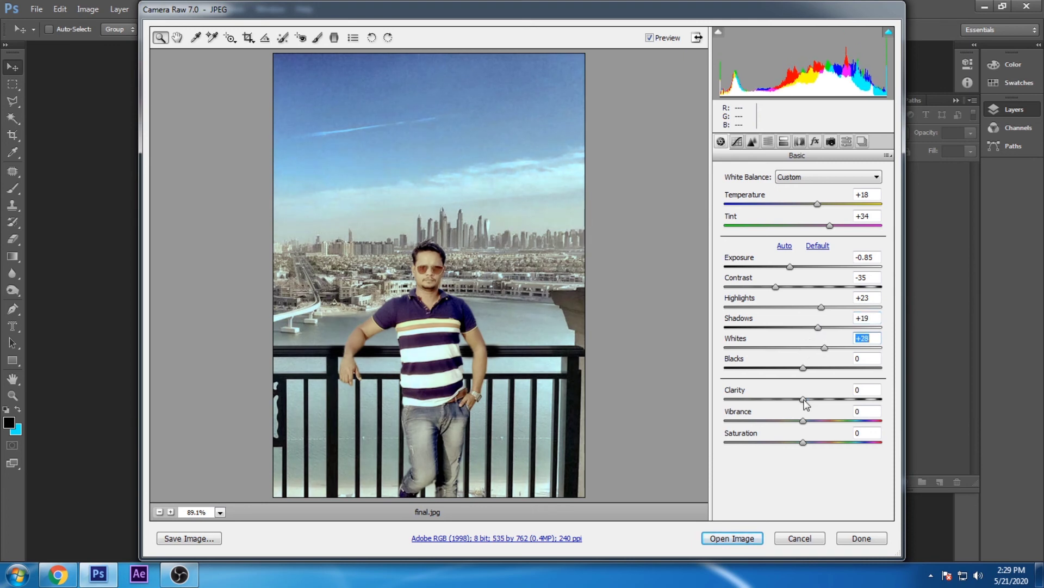
mouse_move(804, 400)
left_mouse_down()
mouse_move(828, 399)
mouse_move(821, 443)
mouse_move(801, 443)
left_mouse_up()
left_click(808, 421)
Calibrate with shadows tint −29, red primary hue −23 and shifted green and blue primaries, then open save options.
left_click(830, 141)
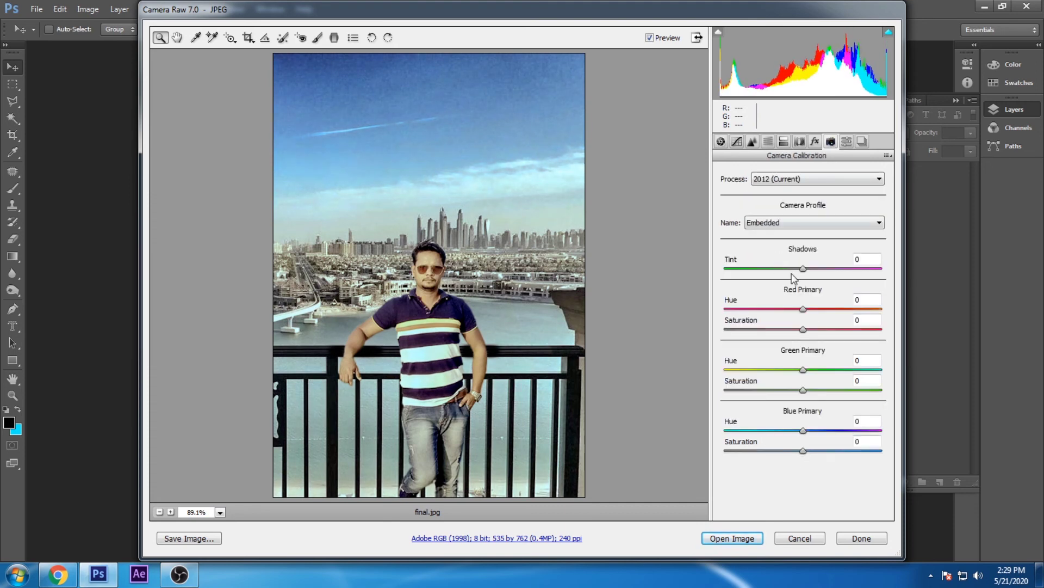
mouse_move(803, 269)
left_mouse_down()
mouse_move(815, 268)
mouse_move(780, 269)
left_mouse_up()
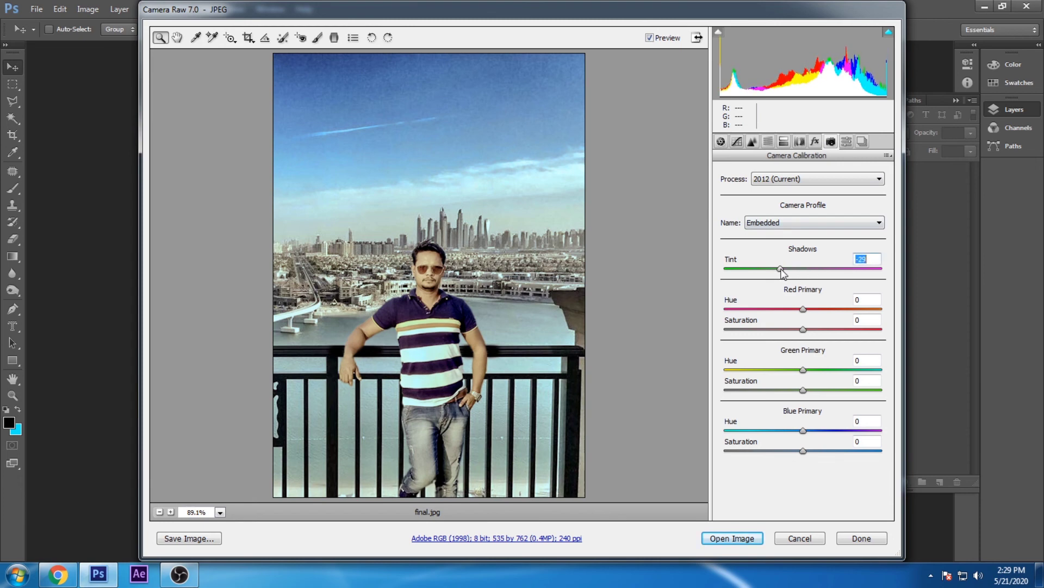
mouse_move(806, 317)
left_mouse_down()
mouse_move(789, 317)
mouse_move(818, 330)
left_mouse_up()
mouse_move(803, 370)
left_mouse_down()
mouse_move(821, 369)
mouse_move(819, 390)
left_mouse_up()
mouse_move(803, 431)
left_mouse_down()
mouse_move(819, 431)
mouse_move(812, 451)
left_mouse_up()
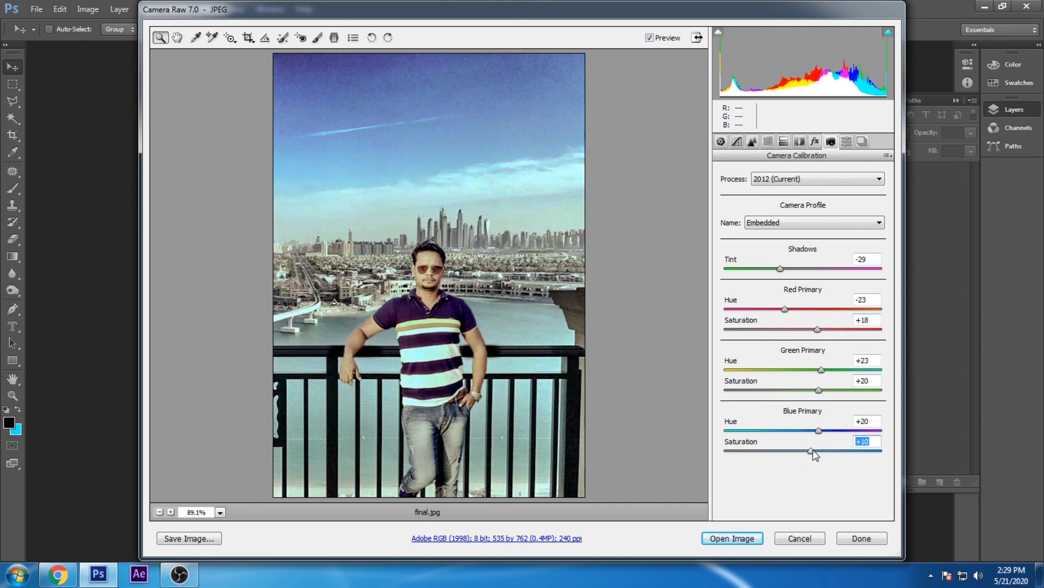
left_click(182, 539)
double_click(340, 199)
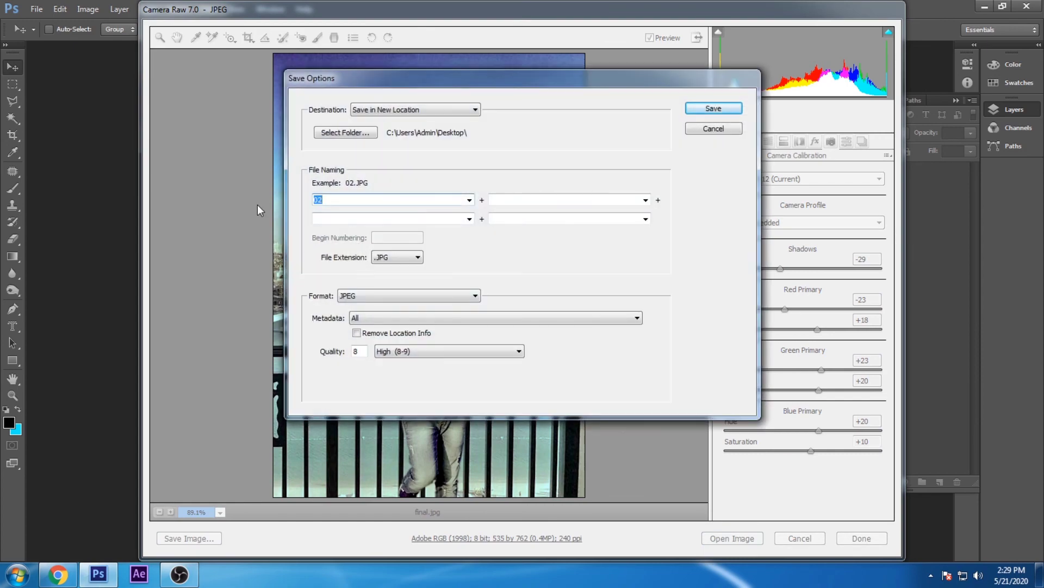
Save the graded final.jpg as a JPEG to the Desktop.
left_click(714, 109)
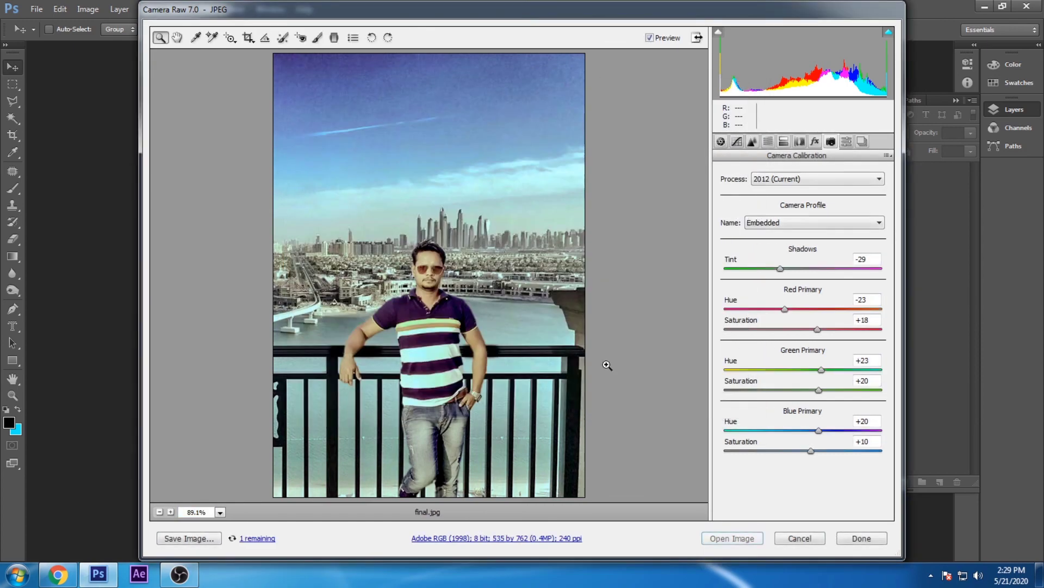